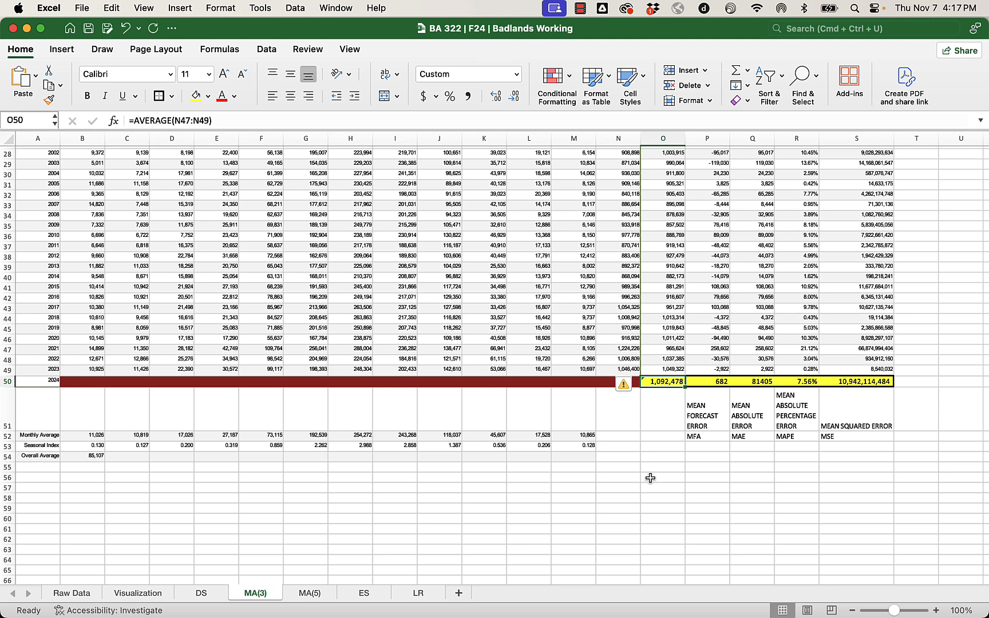
- Review the 2024 forecast formula and the four error-average formulas in cells O50 to S50 of the MA(3) sheet
{"action": "double_click", "coordinate": [671, 381]}
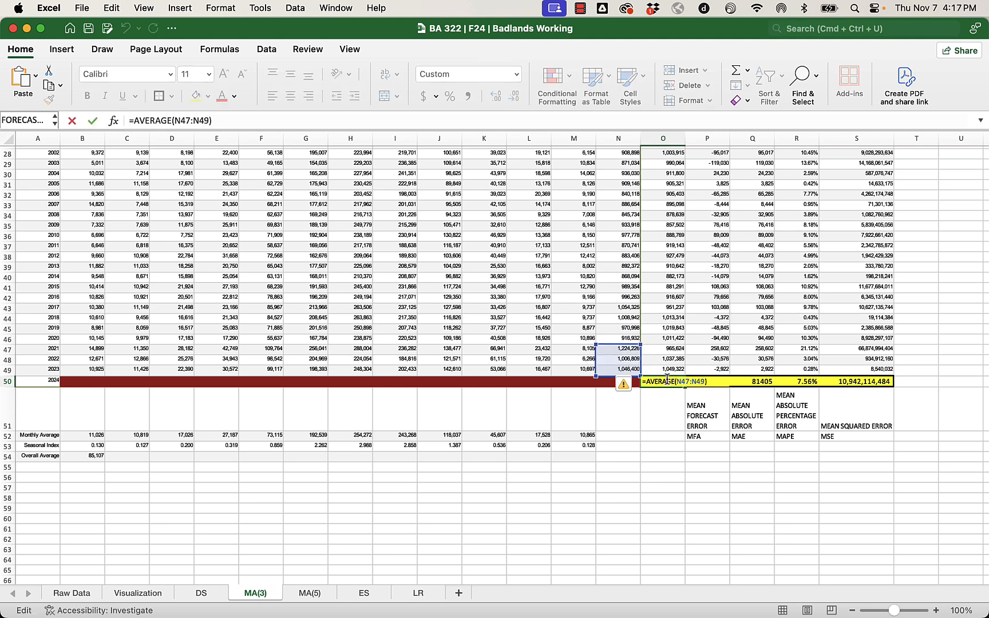
{"action": "key", "text": "Return"}
{"action": "left_click", "coordinate": [708, 382]}
{"action": "scroll", "coordinate": [706, 381], "scroll_direction": "down", "scroll_amount": 1}
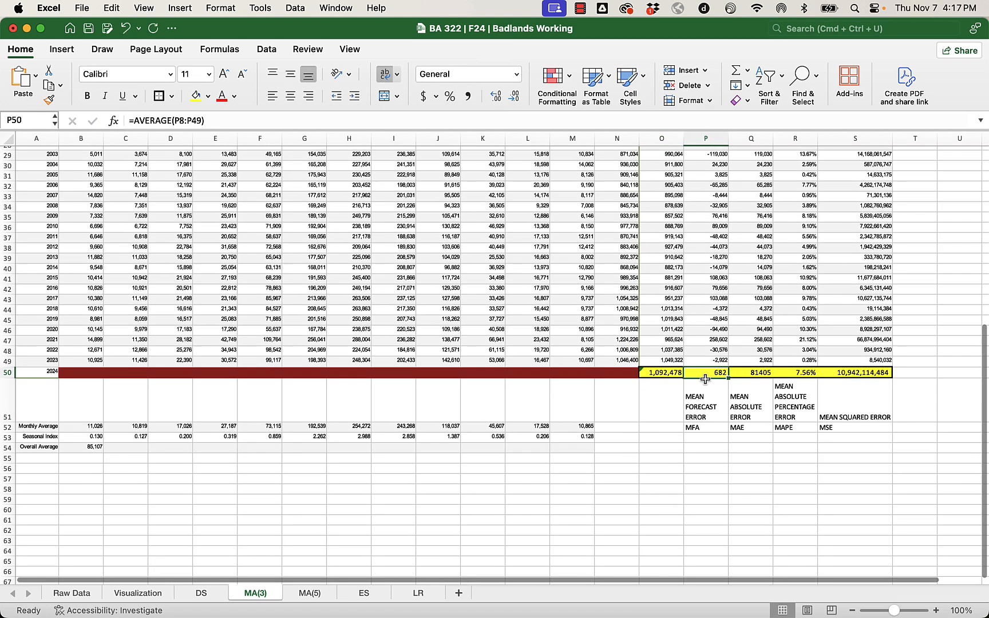
{"action": "left_click", "coordinate": [760, 372]}
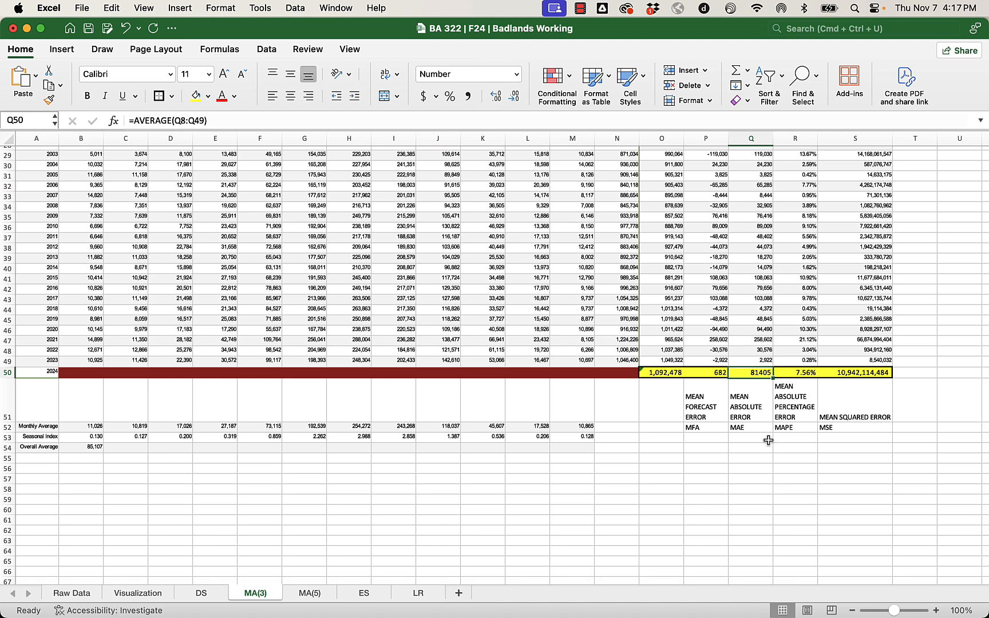
{"action": "left_click", "coordinate": [793, 371]}
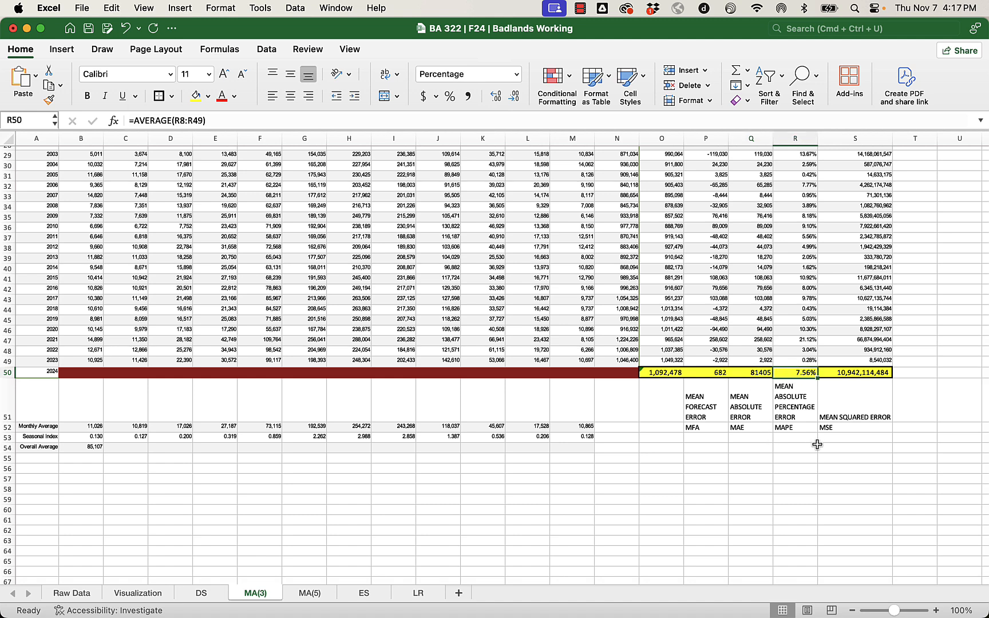
{"action": "left_click", "coordinate": [864, 372]}
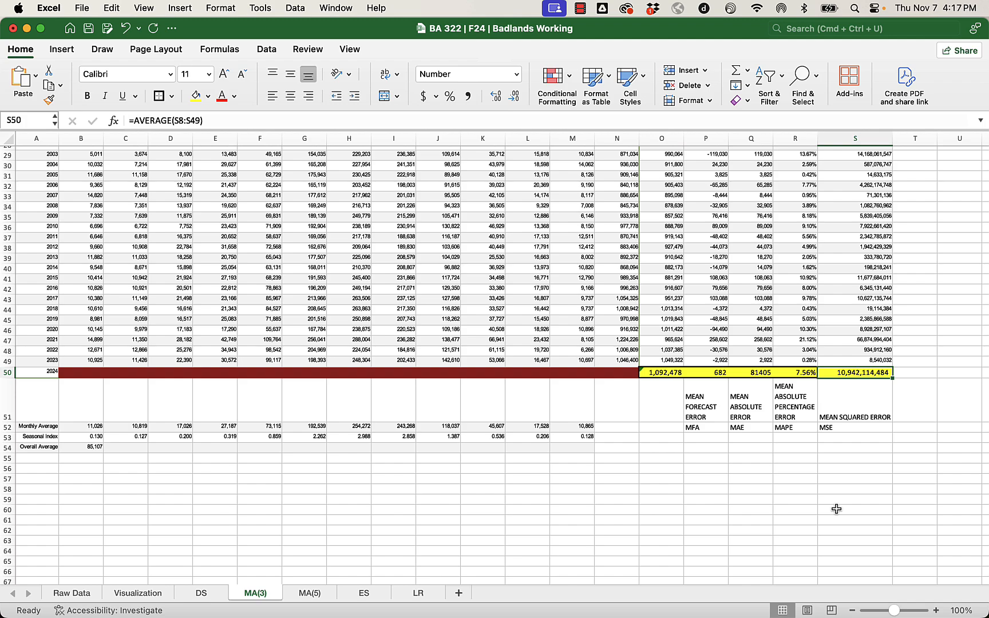
{"action": "scroll", "coordinate": [727, 436], "scroll_direction": "up", "scroll_amount": 10}
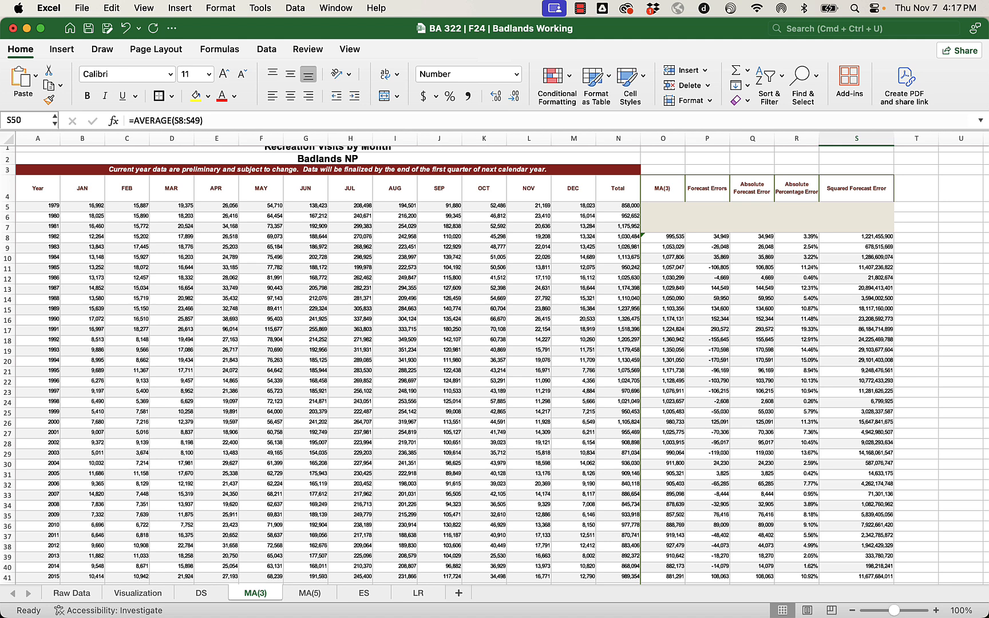
- Copy the moving-average and error block O4:S52 from the MA(3) sheet and paste it at O4 on the MA(5) sheet
{"action": "left_click", "coordinate": [306, 595]}
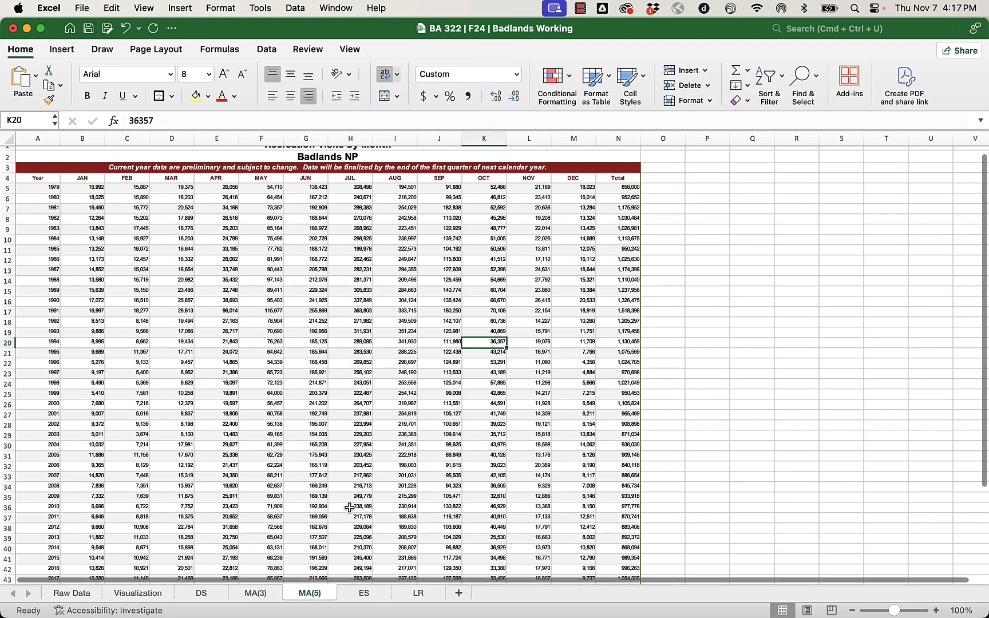
{"action": "scroll", "coordinate": [349, 507], "scroll_direction": "up", "scroll_amount": 1}
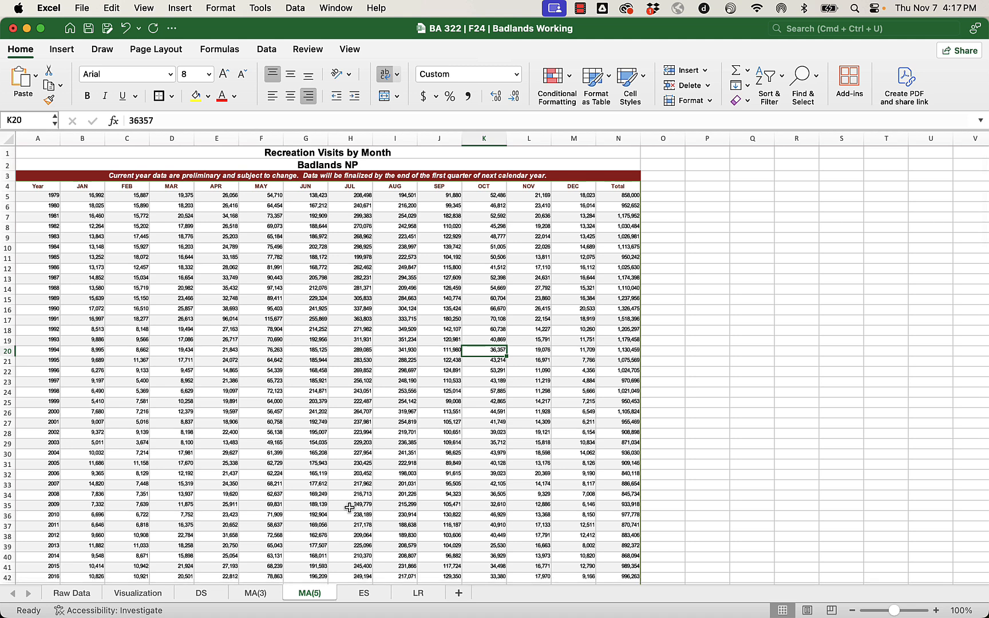
{"action": "left_click", "coordinate": [256, 594]}
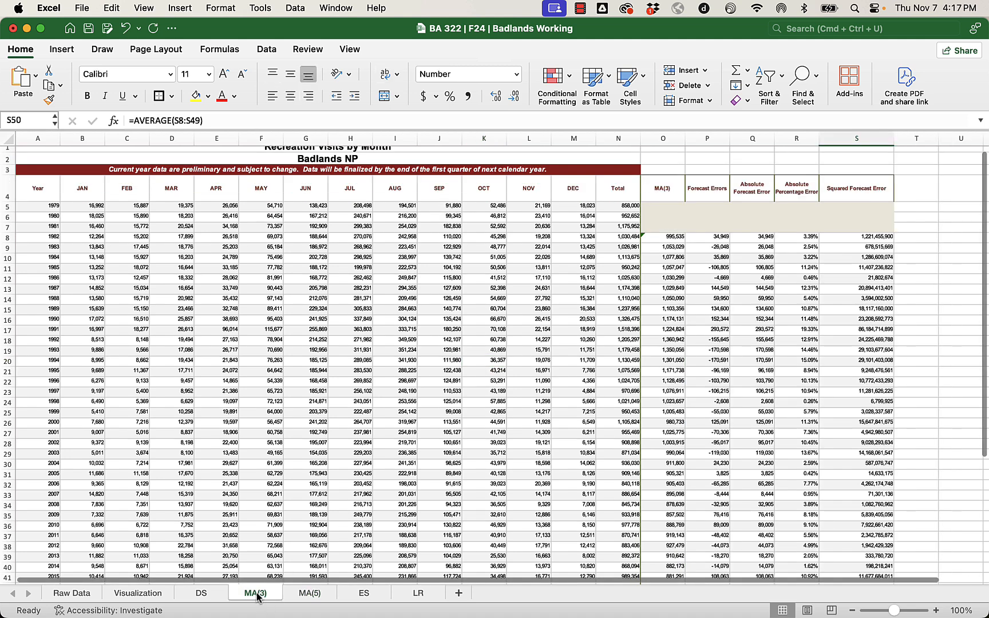
{"action": "left_click", "coordinate": [791, 268]}
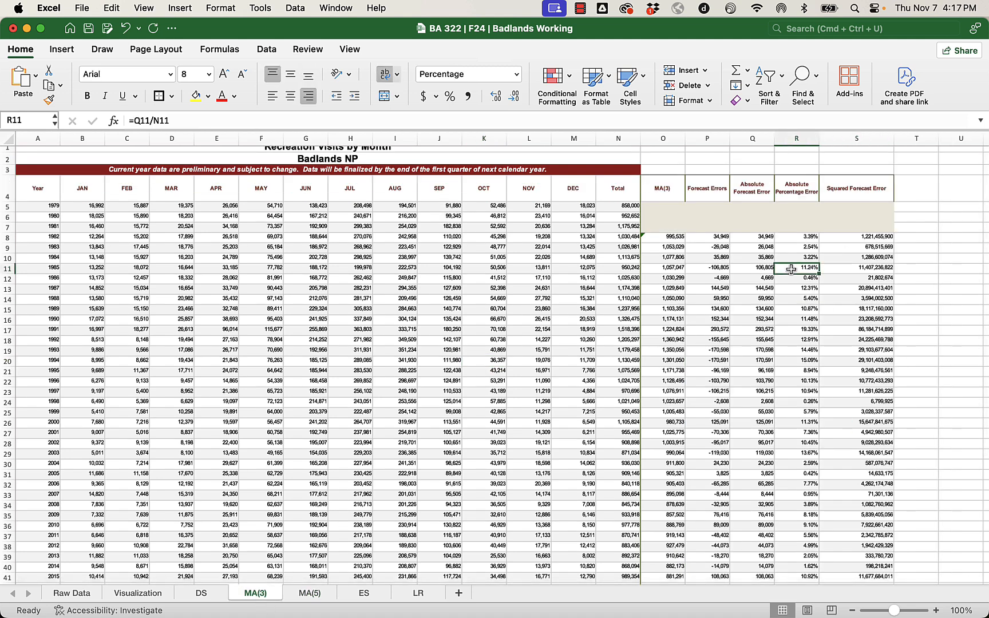
{"action": "left_click_drag", "start_coordinate": [658, 189], "coordinate": [870, 546]}
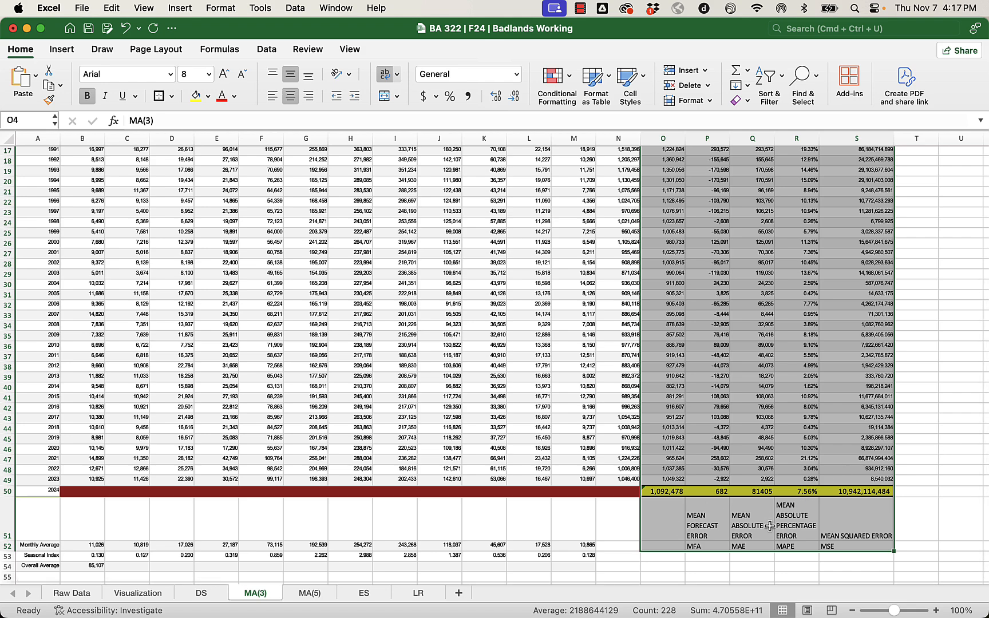
{"action": "scroll", "coordinate": [769, 525], "scroll_direction": "up", "scroll_amount": 5}
{"action": "key", "text": "super+c"}
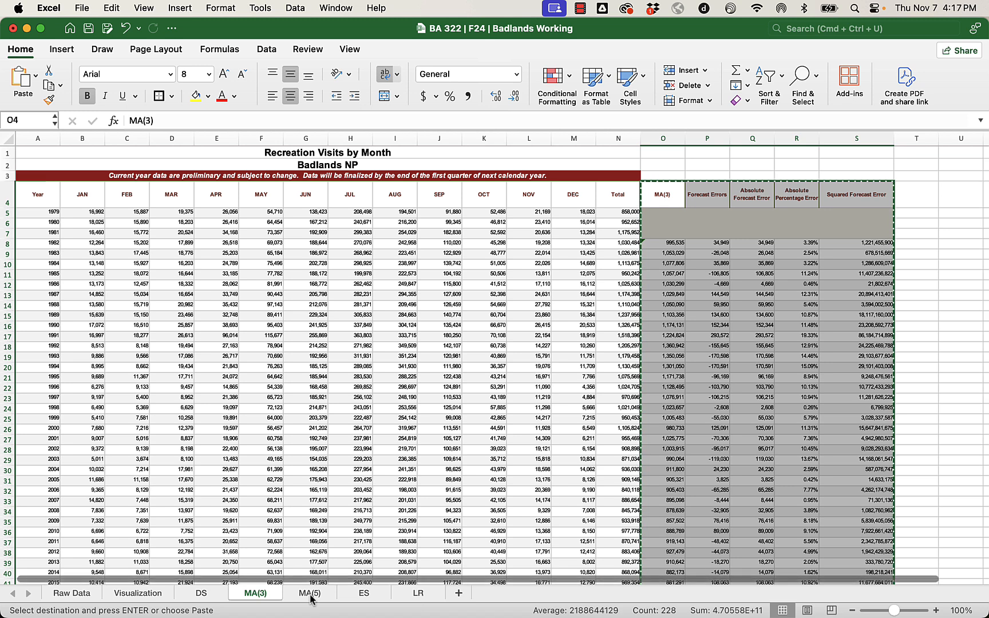
{"action": "left_click", "coordinate": [310, 593]}
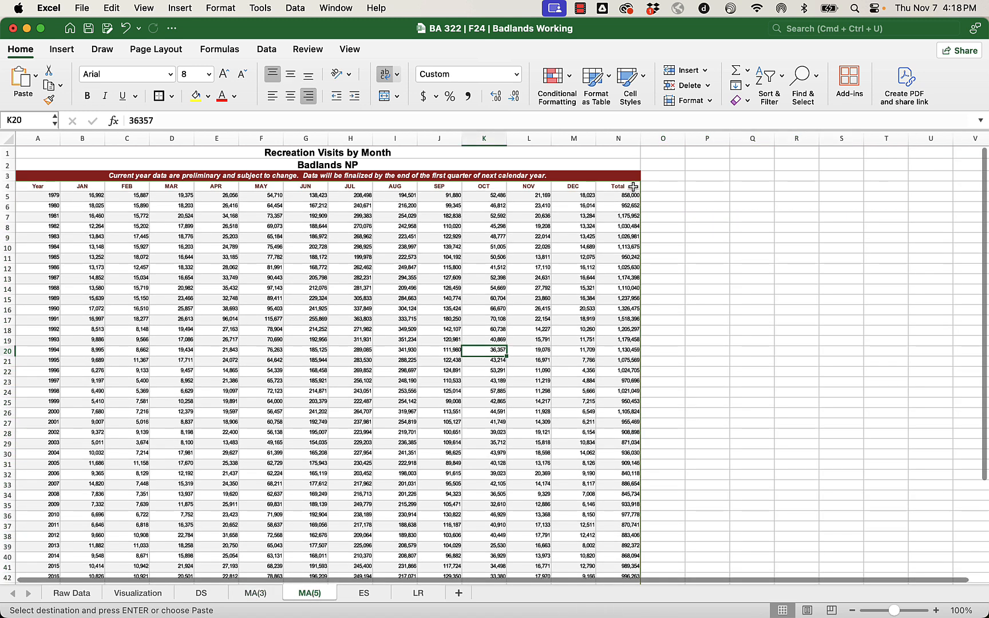
{"action": "left_click", "coordinate": [662, 186]}
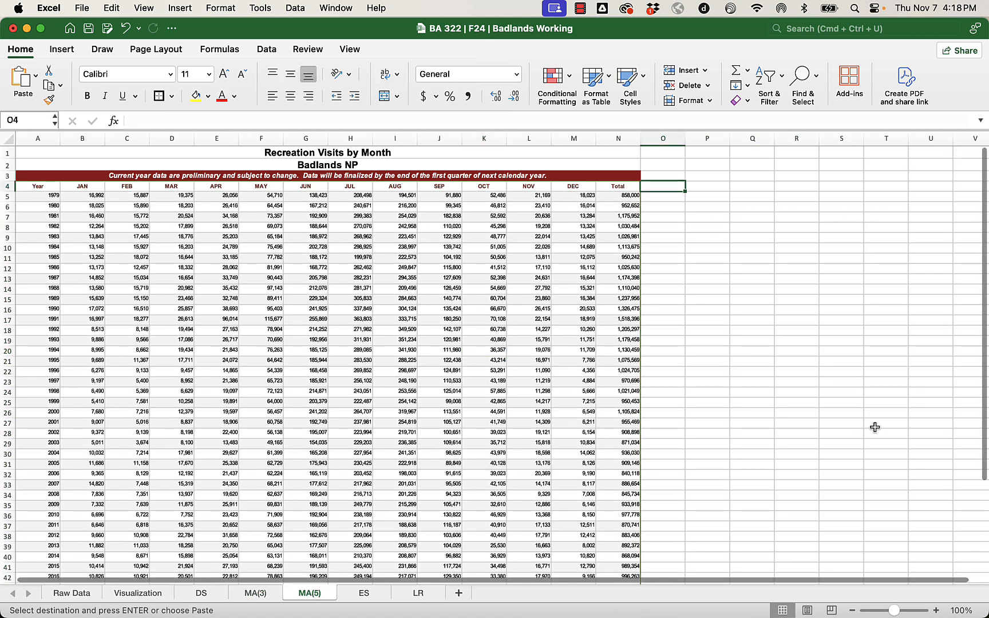
{"action": "key", "text": "super+v"}
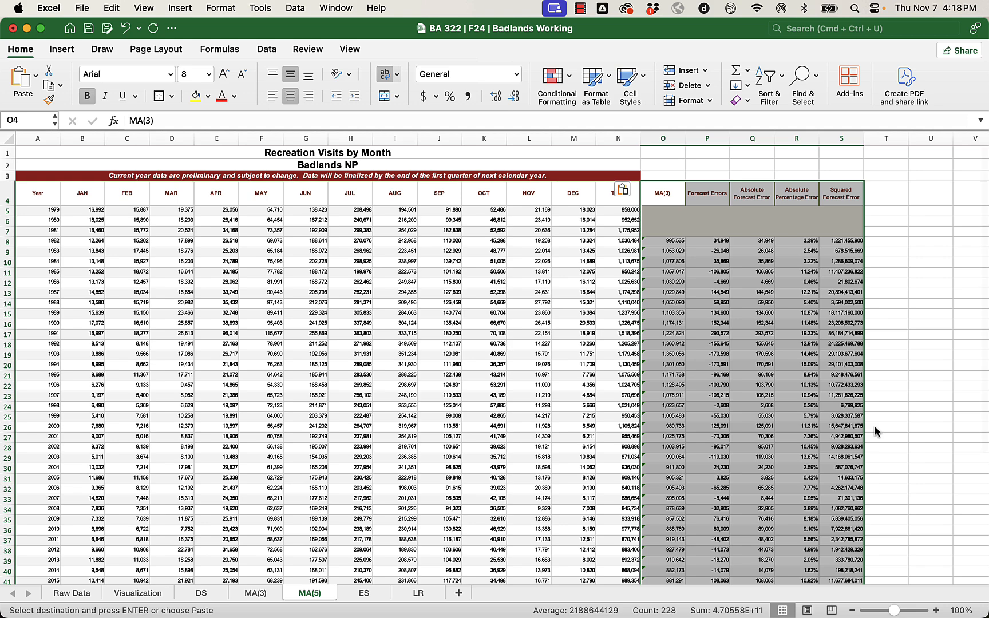
- Auto-fit the widths of columns O through S on the MA(5) sheet
{"action": "left_click", "coordinate": [874, 427]}
{"action": "scroll", "coordinate": [875, 427], "scroll_direction": "down", "scroll_amount": 6}
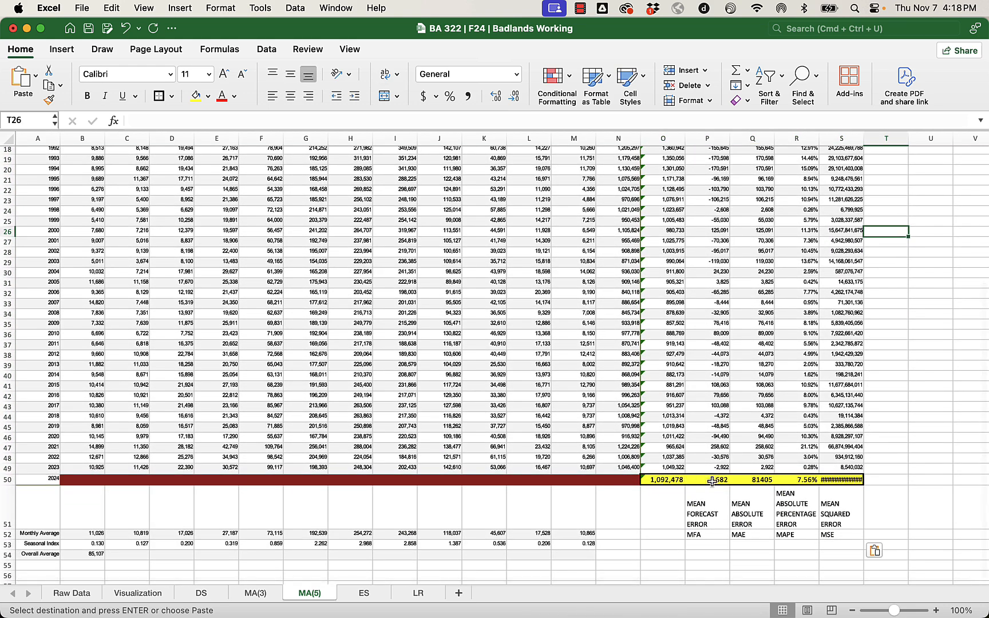
{"action": "left_click_drag", "start_coordinate": [662, 138], "coordinate": [865, 138]}
{"action": "double_click", "coordinate": [865, 138]}
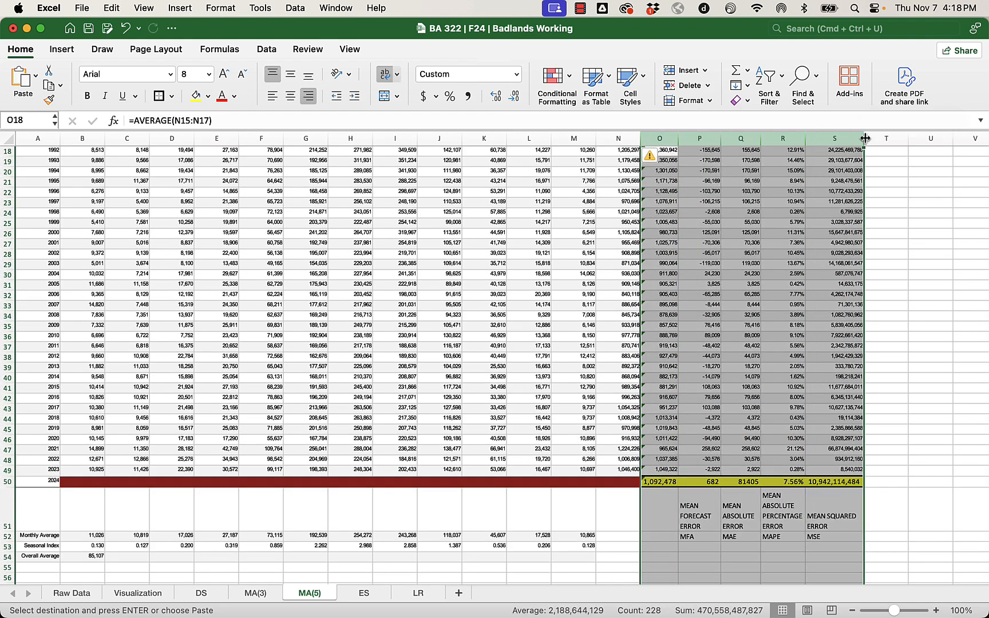
{"action": "left_click", "coordinate": [836, 234]}
{"action": "scroll", "coordinate": [836, 234], "scroll_direction": "up", "scroll_amount": 6}
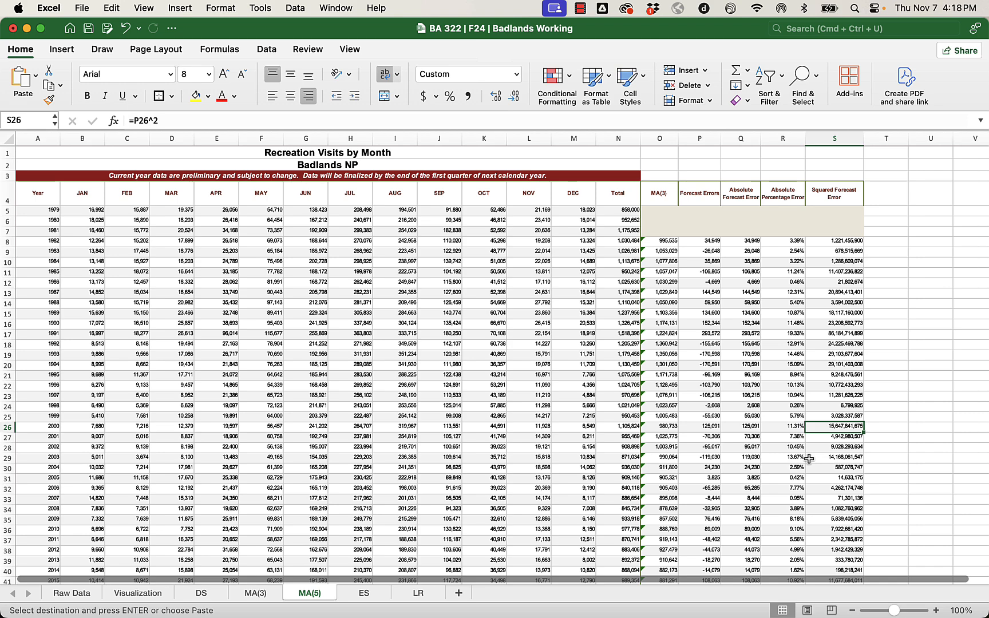
- Clear the copied three-period moving averages in column O, starting from cell O8
{"action": "scroll", "coordinate": [809, 457], "scroll_direction": "down", "scroll_amount": 5}
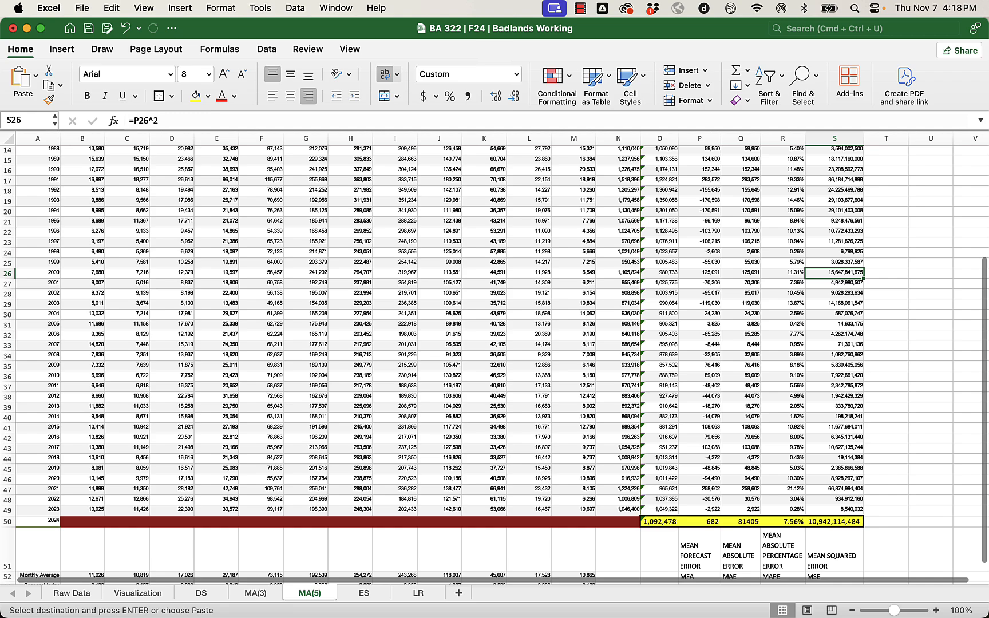
{"action": "scroll", "coordinate": [881, 411], "scroll_direction": "up", "scroll_amount": 5}
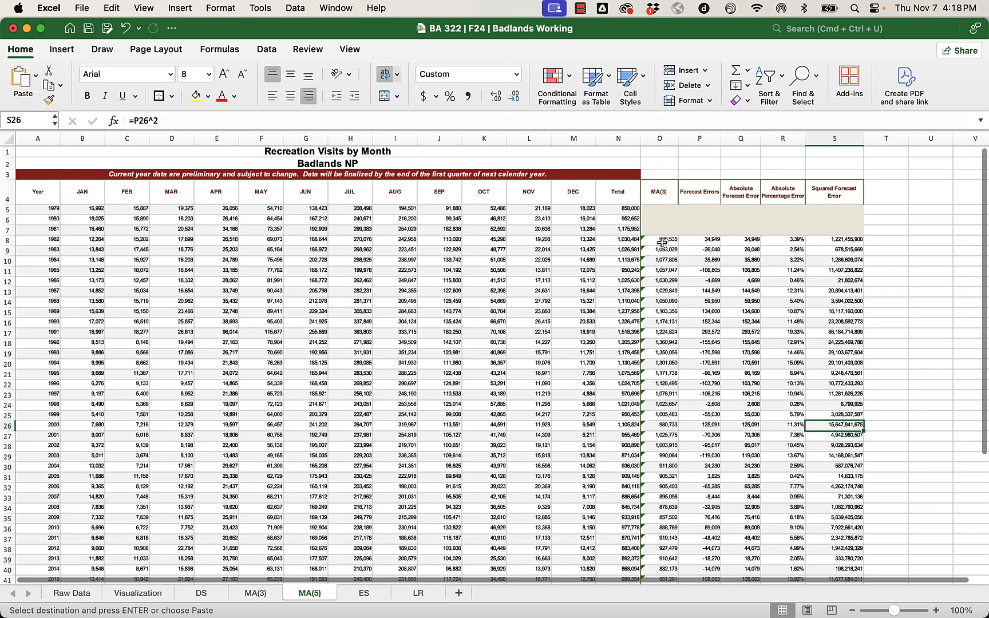
{"action": "left_click_drag", "start_coordinate": [662, 242], "coordinate": [667, 502]}
{"action": "key", "text": "Delete"}
{"action": "left_click", "coordinate": [722, 393]}
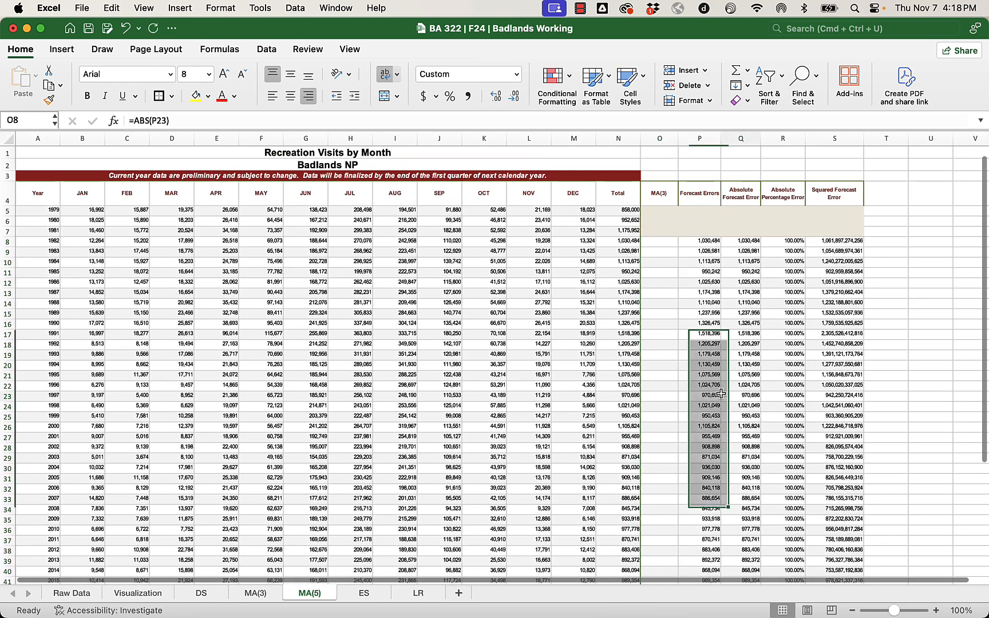
- Copy the banded row formatting of O10:S12 onto the beige-shaded cells O5:S7 with Format Painter
{"action": "left_click", "coordinate": [660, 212]}
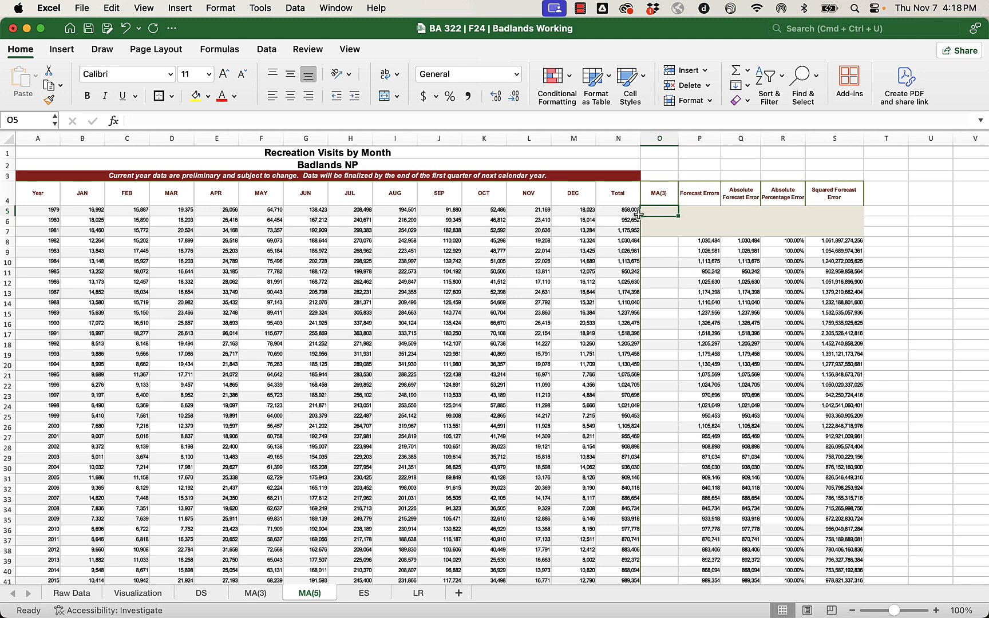
{"action": "left_click", "coordinate": [661, 261]}
{"action": "left_click_drag", "start_coordinate": [661, 261], "coordinate": [823, 280]}
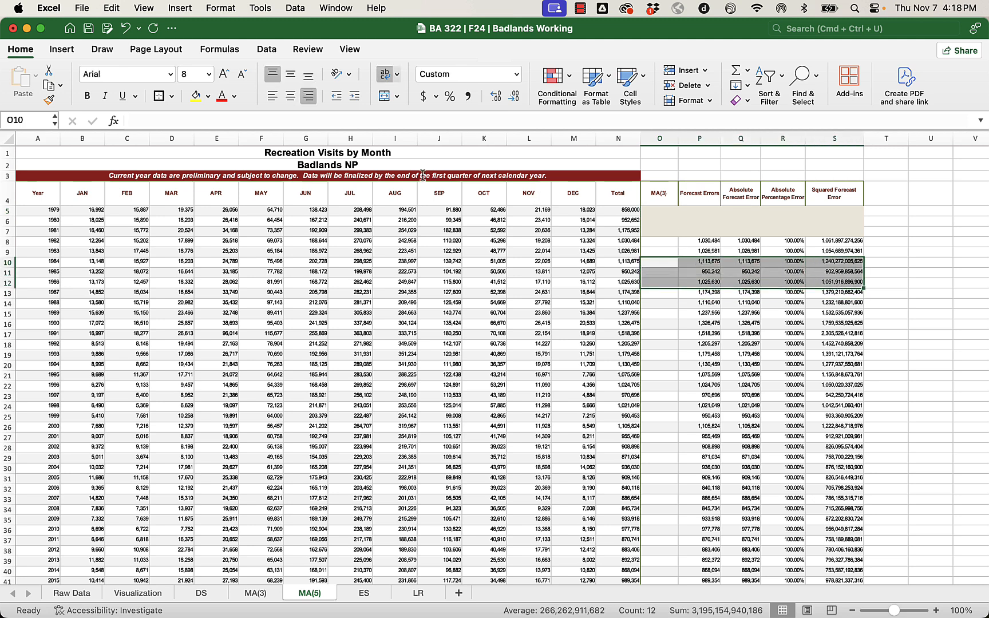
{"action": "left_click", "coordinate": [49, 99]}
{"action": "left_click", "coordinate": [661, 212]}
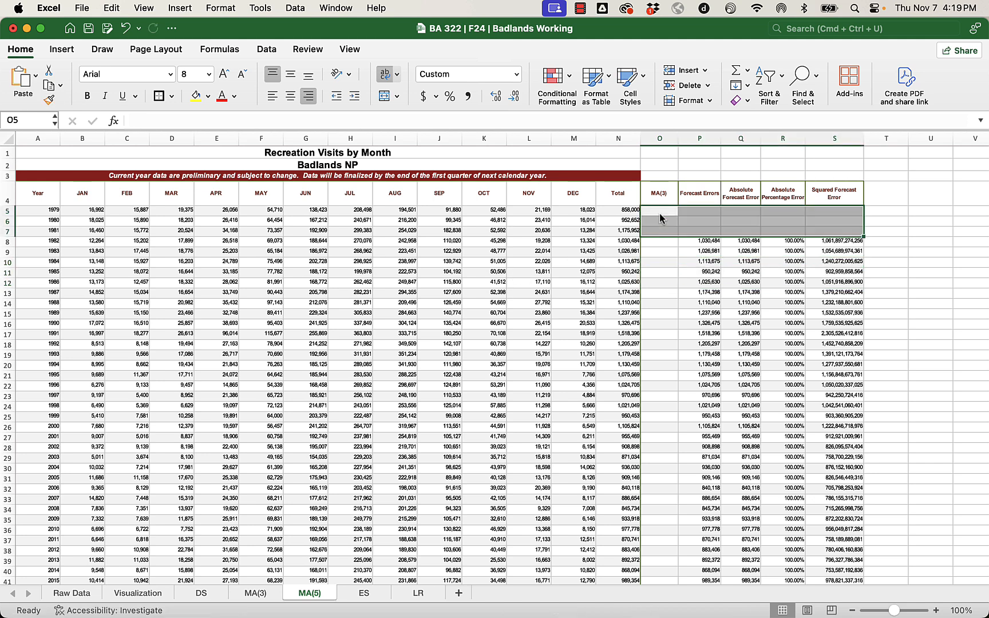
{"action": "left_click", "coordinate": [714, 303]}
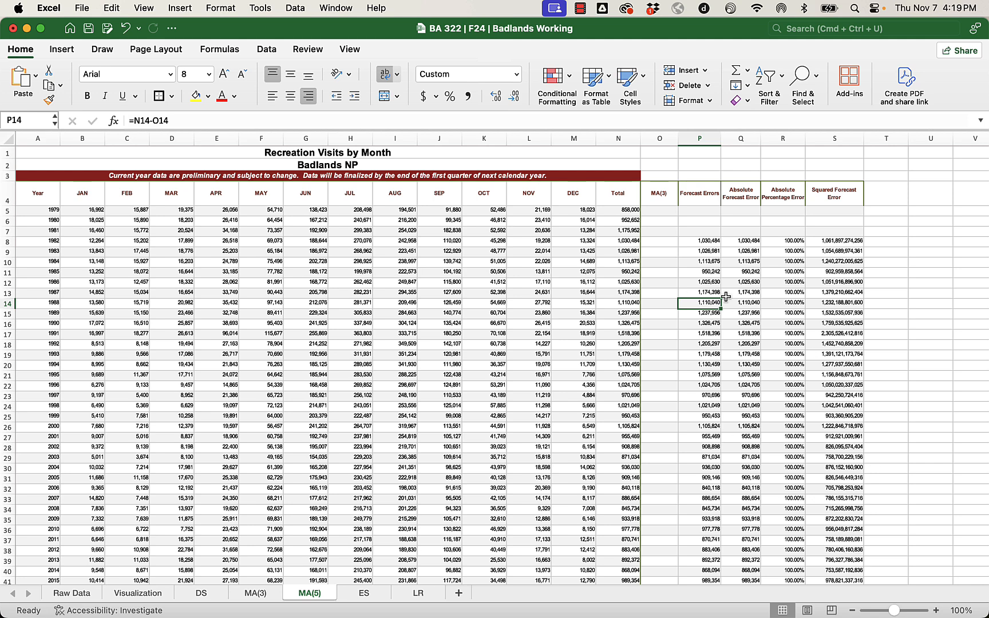
- Change the moving-average column header in O4 to MA(5)
{"action": "left_click", "coordinate": [661, 199]}
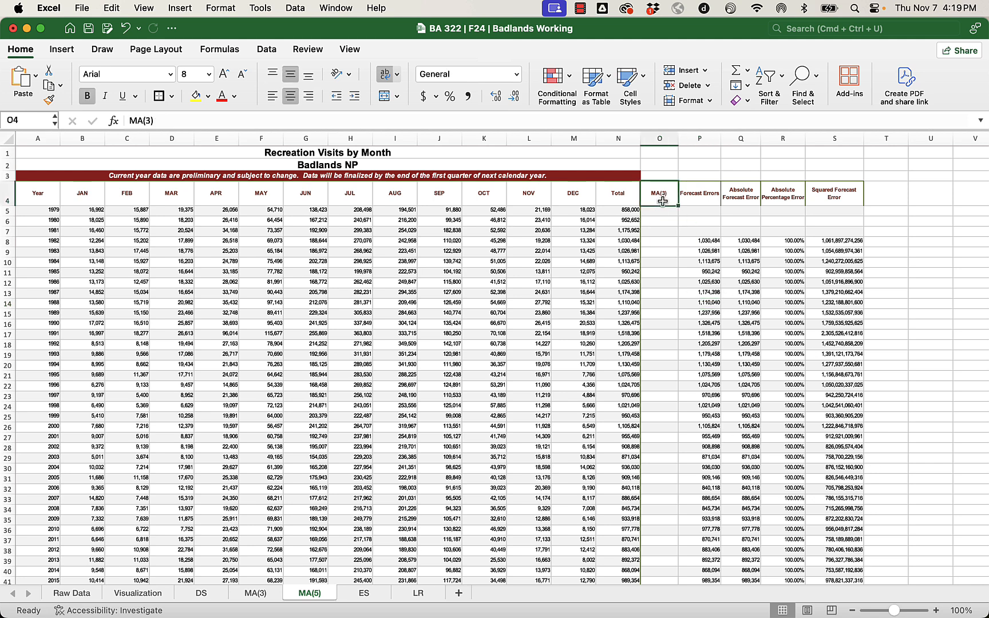
{"action": "type", "text": "MA"}
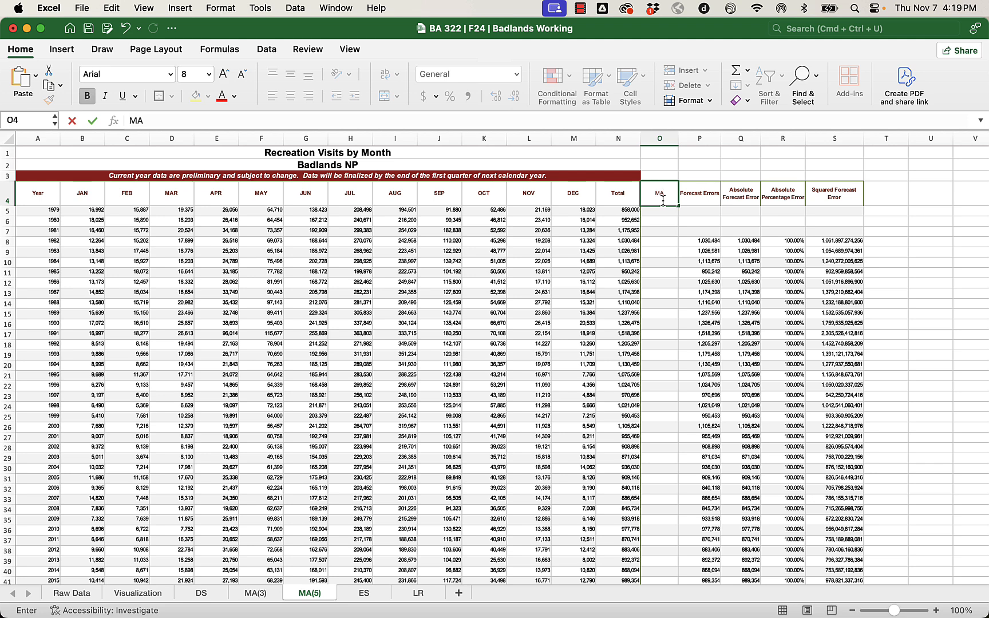
{"action": "key", "text": "Return"}
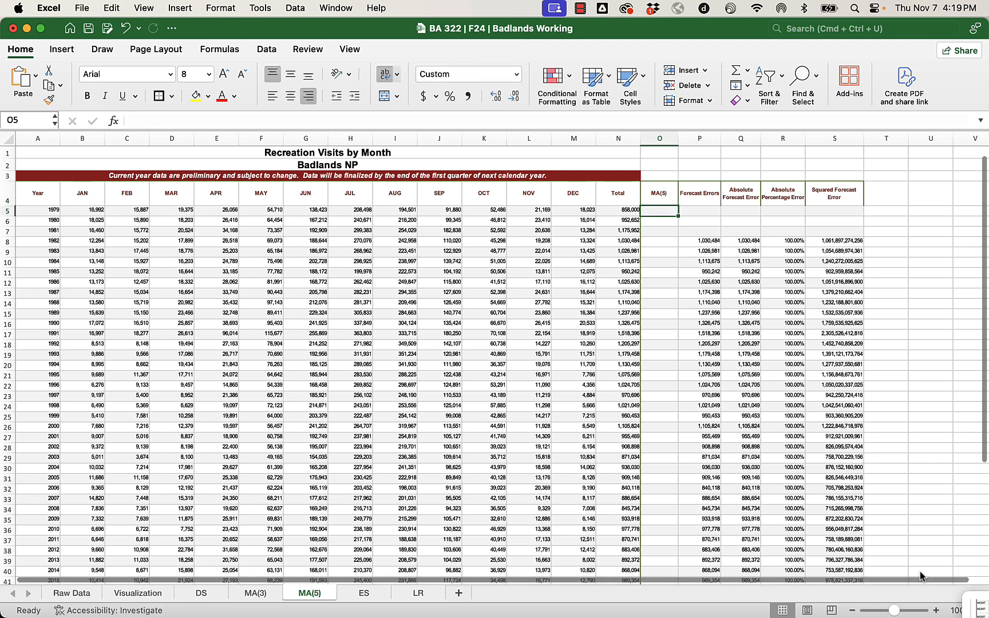
- Zoom the sheet to 130% and examine how the forecast error formula in P8 references the Total and MA(5) columns
{"action": "left_click", "coordinate": [936, 612]}
{"action": "left_click", "coordinate": [937, 611]}
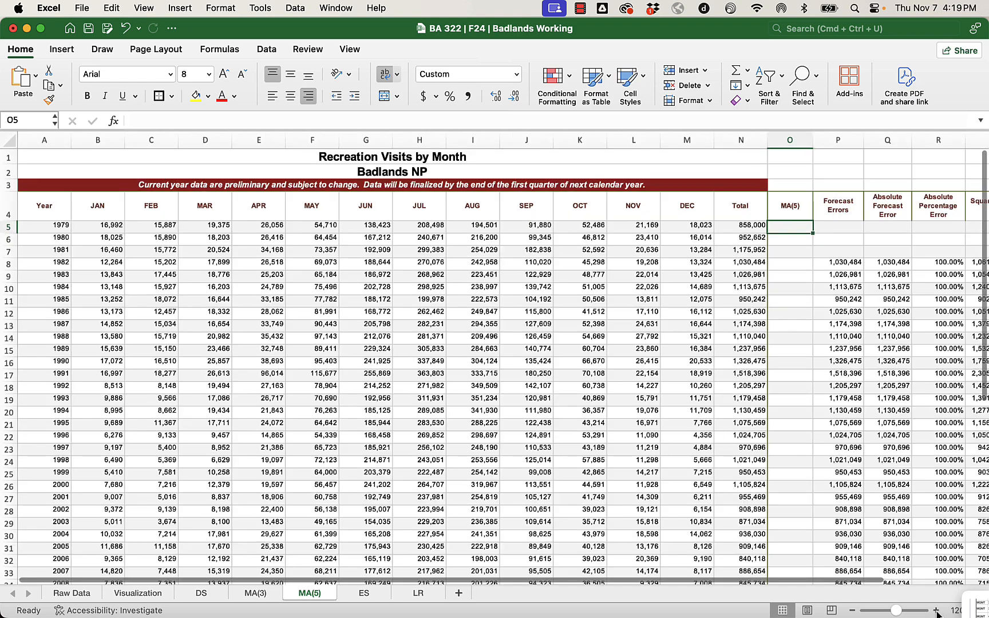
{"action": "left_click", "coordinate": [937, 611]}
{"action": "scroll", "coordinate": [763, 412], "scroll_direction": "right", "scroll_amount": 4}
{"action": "scroll", "coordinate": [762, 412], "scroll_direction": "down", "scroll_amount": 1}
{"action": "scroll", "coordinate": [762, 412], "scroll_direction": "up", "scroll_amount": 2}
{"action": "scroll", "coordinate": [762, 412], "scroll_direction": "right", "scroll_amount": 2}
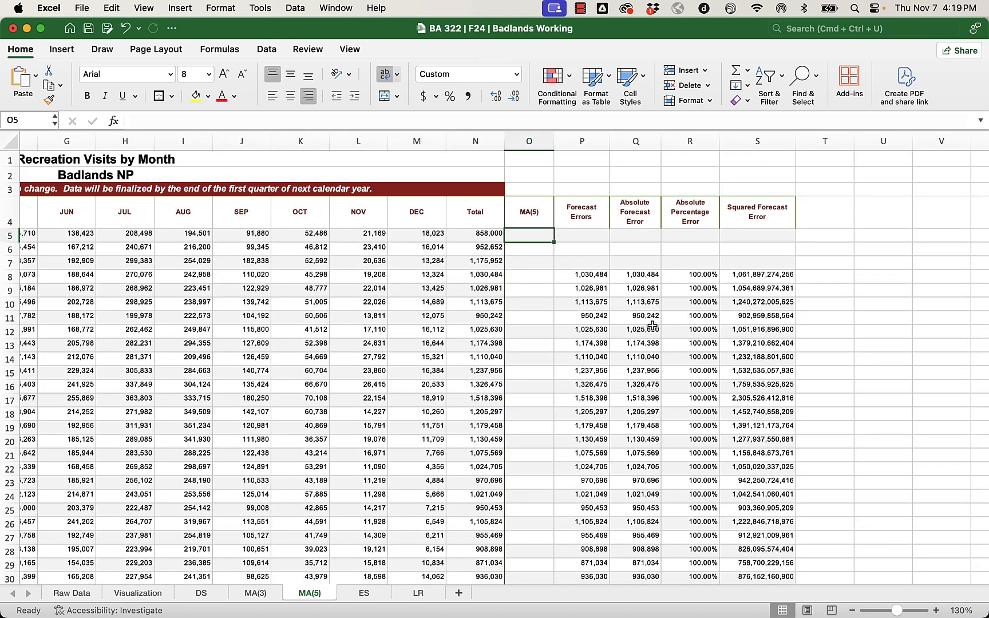
{"action": "left_click", "coordinate": [598, 277]}
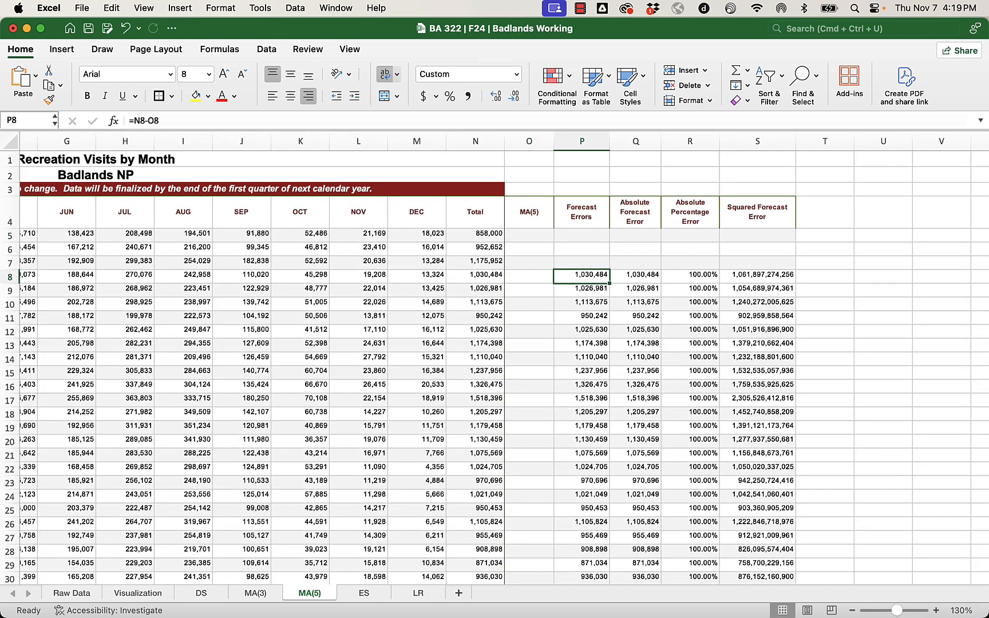
{"action": "left_click", "coordinate": [487, 276]}
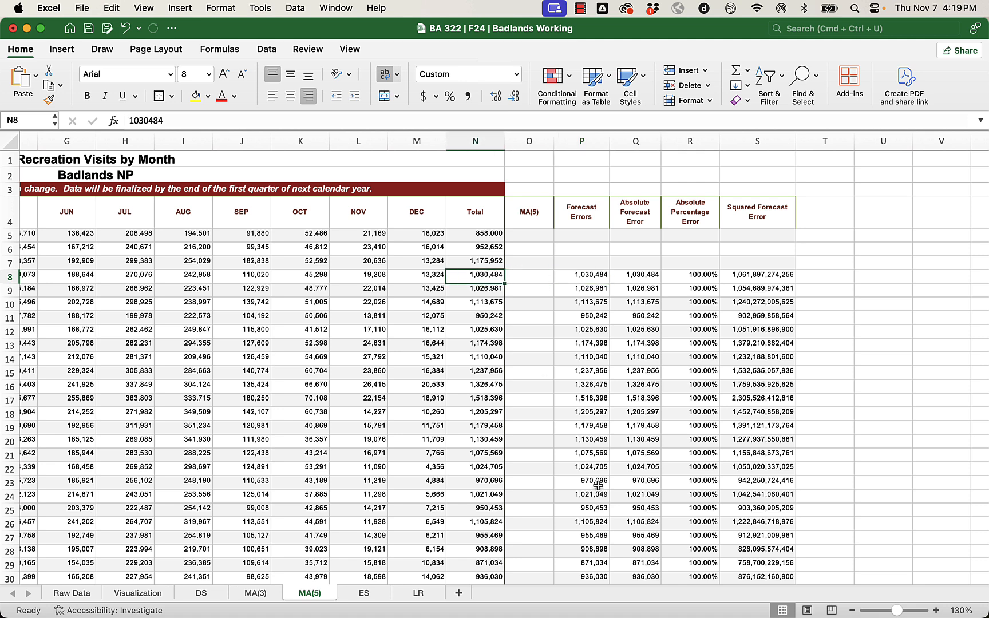
{"action": "left_click_drag", "start_coordinate": [538, 234], "coordinate": [529, 485]}
{"action": "left_click", "coordinate": [636, 397]}
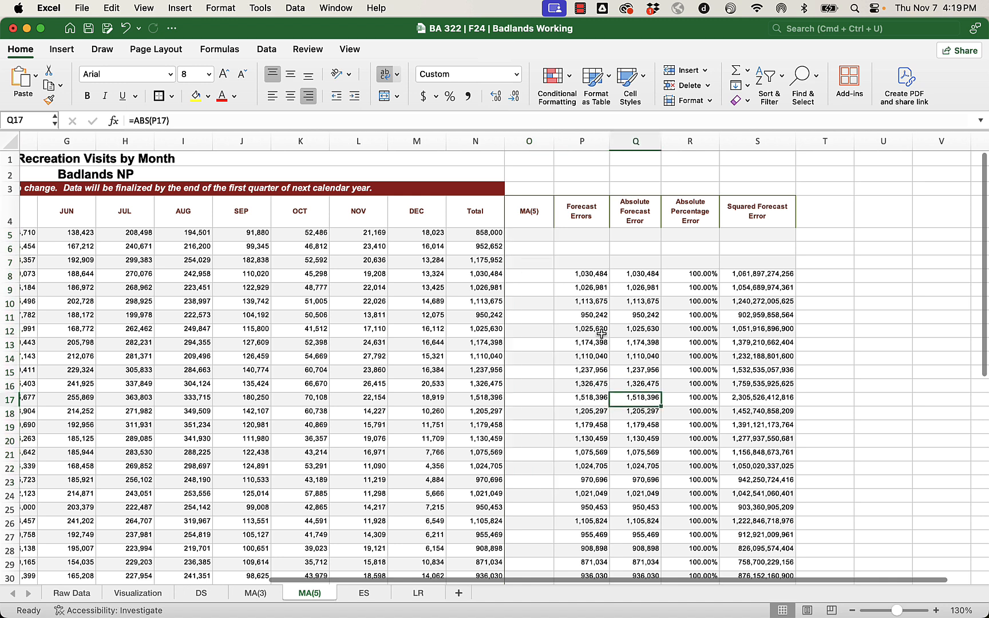
{"action": "double_click", "coordinate": [587, 273]}
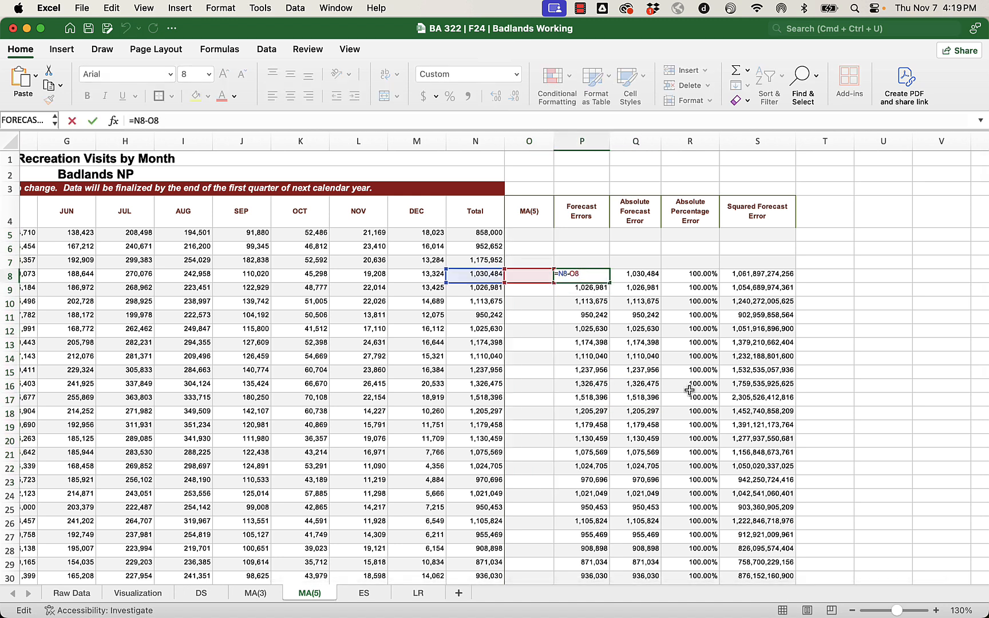
{"action": "key", "text": "Return"}
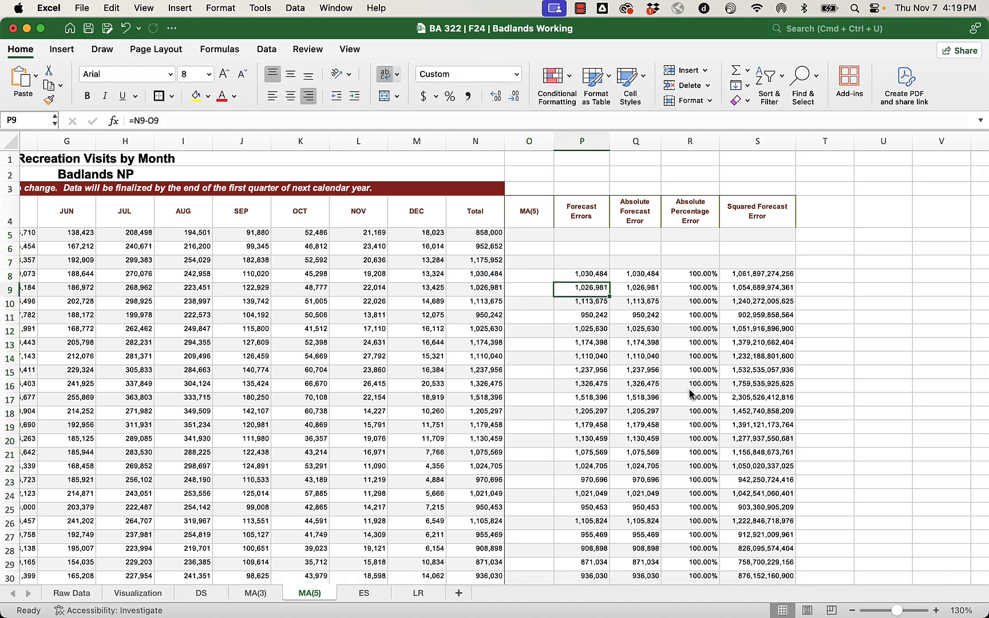
- Examine which cells the absolute, absolute percentage and squared forecast error formulas in Q8, R8 and S8 reference
{"action": "double_click", "coordinate": [647, 273]}
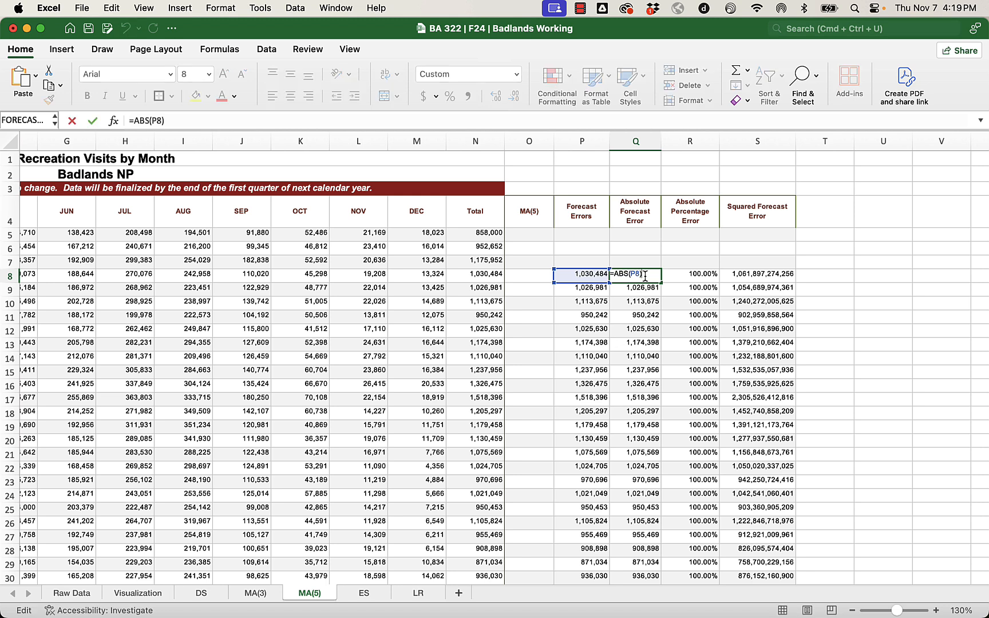
{"action": "key", "text": "Return"}
{"action": "double_click", "coordinate": [692, 275]}
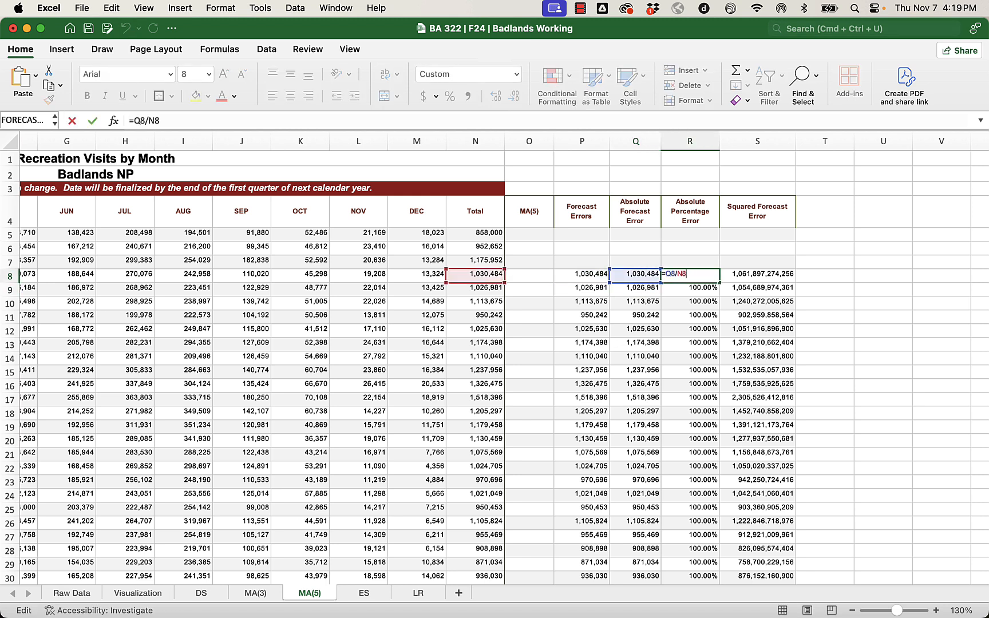
{"action": "key", "text": "Return"}
{"action": "double_click", "coordinate": [759, 274]}
{"action": "key", "text": "Return"}
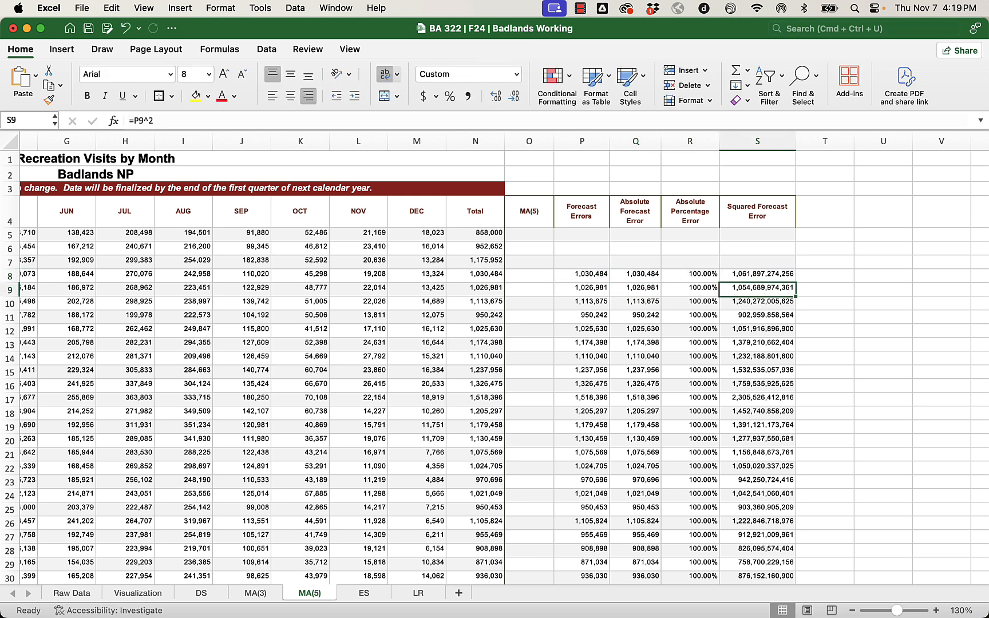
- Clear the contents of O5:S9, covering the first five periods of the MA(5) and error columns
{"action": "left_click", "coordinate": [527, 217]}
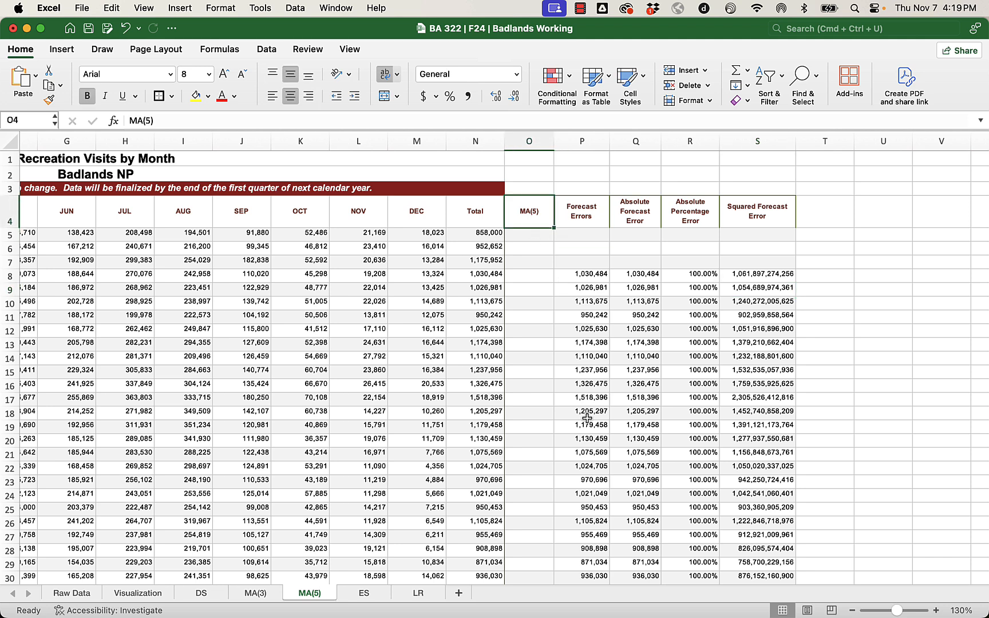
{"action": "scroll", "coordinate": [586, 417], "scroll_direction": "left", "scroll_amount": 2}
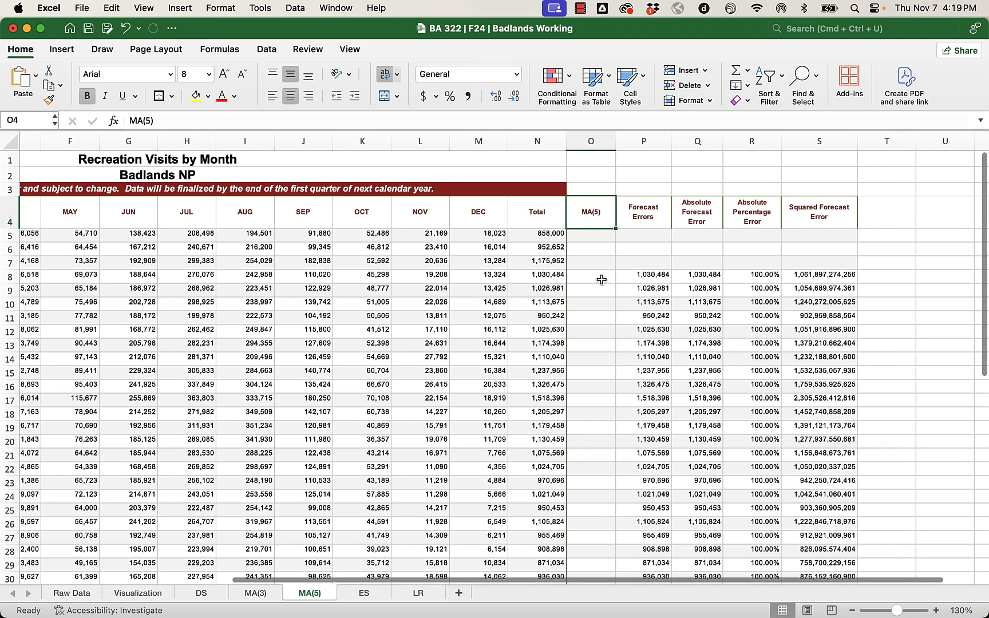
{"action": "left_click", "coordinate": [589, 233]}
{"action": "left_click", "coordinate": [590, 248]}
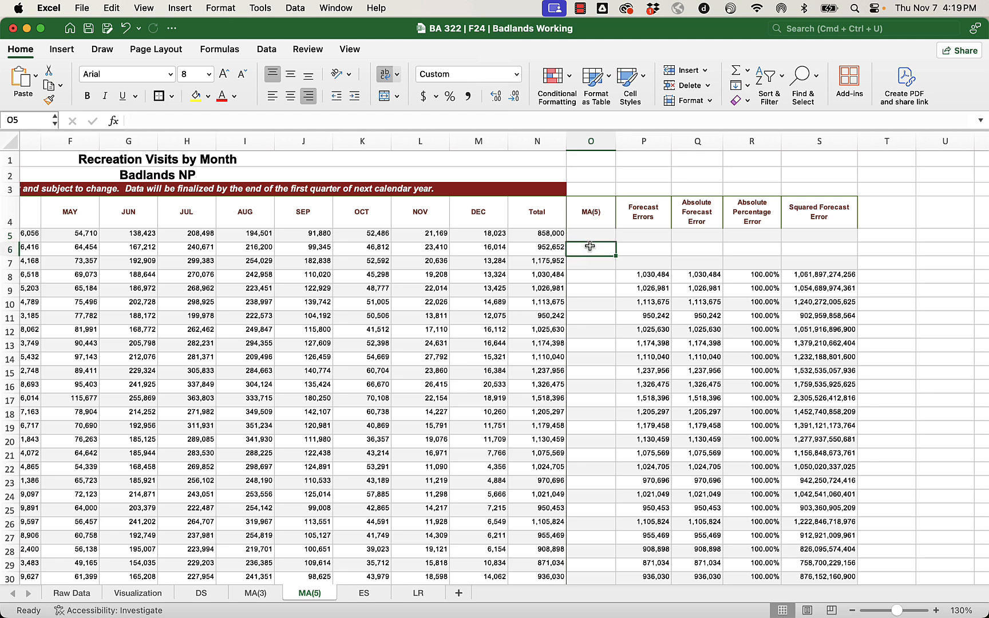
{"action": "left_click", "coordinate": [590, 260]}
{"action": "left_click", "coordinate": [590, 274]}
{"action": "left_click", "coordinate": [591, 291]}
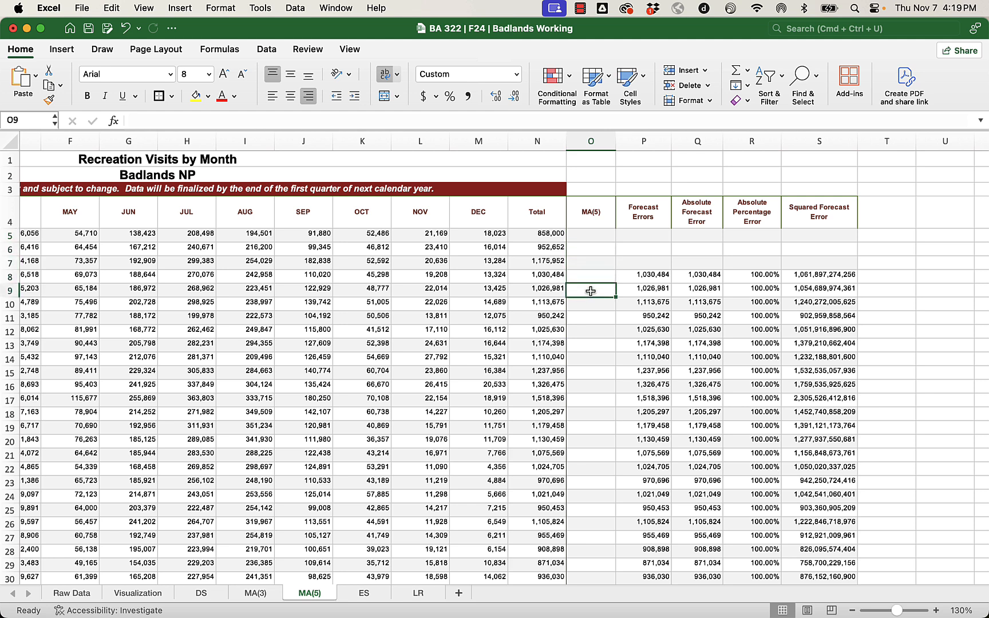
{"action": "left_click", "coordinate": [588, 307]}
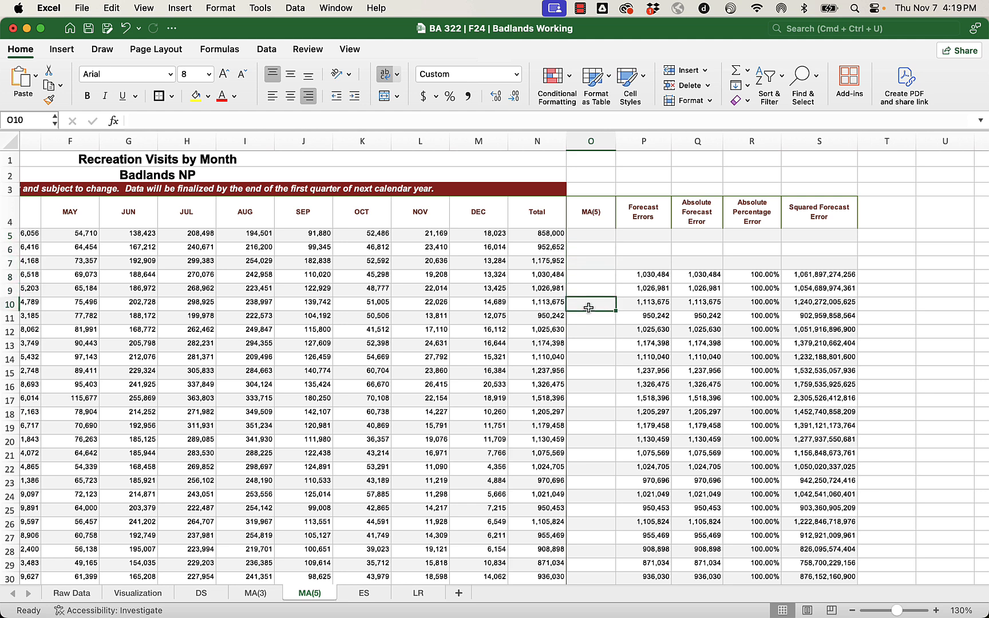
{"action": "left_click_drag", "start_coordinate": [586, 235], "coordinate": [825, 288]}
{"action": "key", "text": "Delete"}
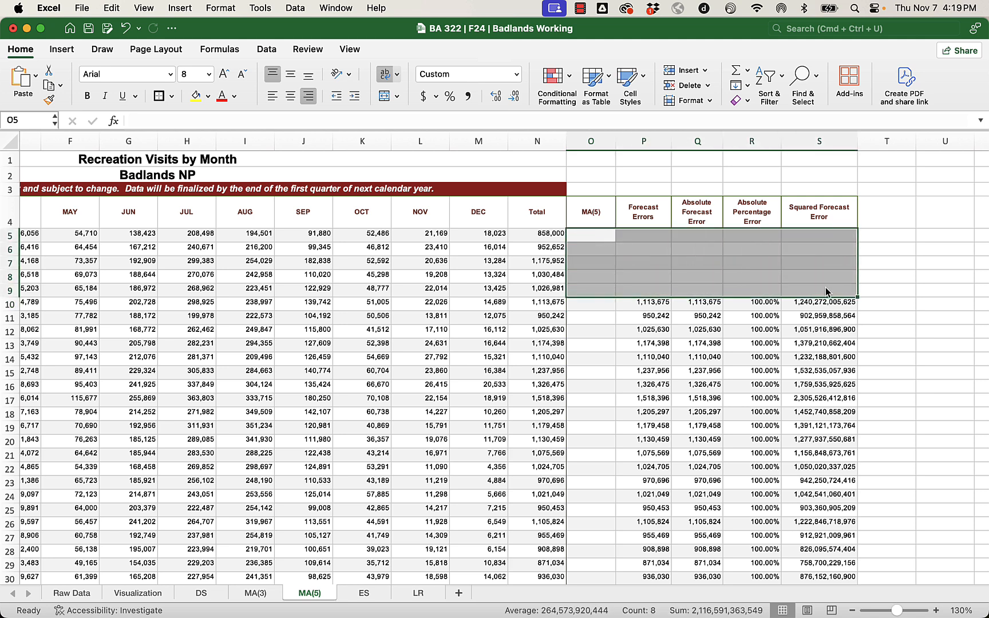
- Shade the emptied range O5:S9 with the beige theme fill color
{"action": "left_click", "coordinate": [209, 98]}
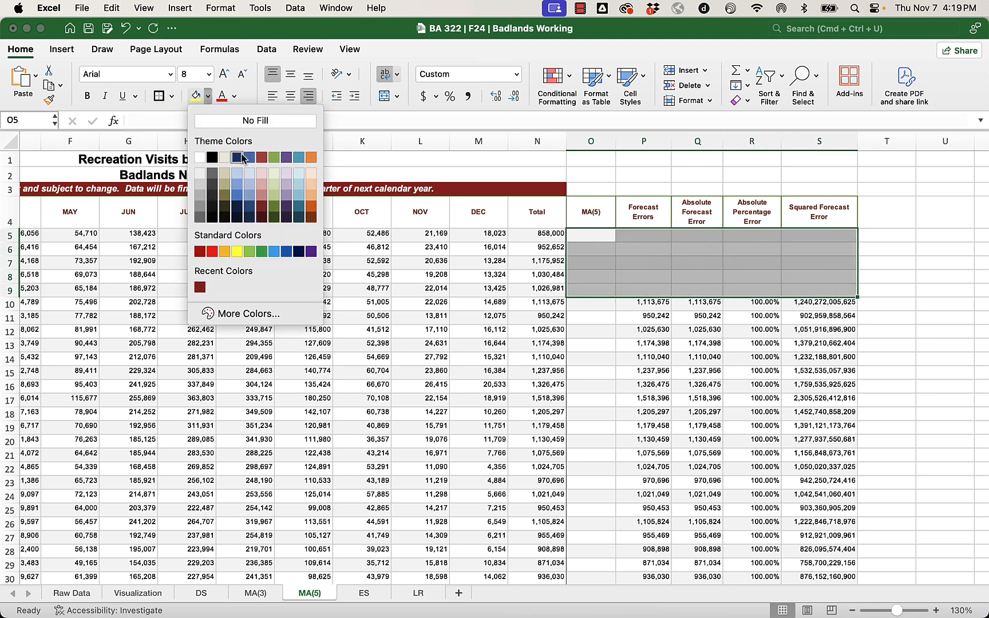
{"action": "left_click", "coordinate": [223, 154]}
{"action": "left_click", "coordinate": [672, 374]}
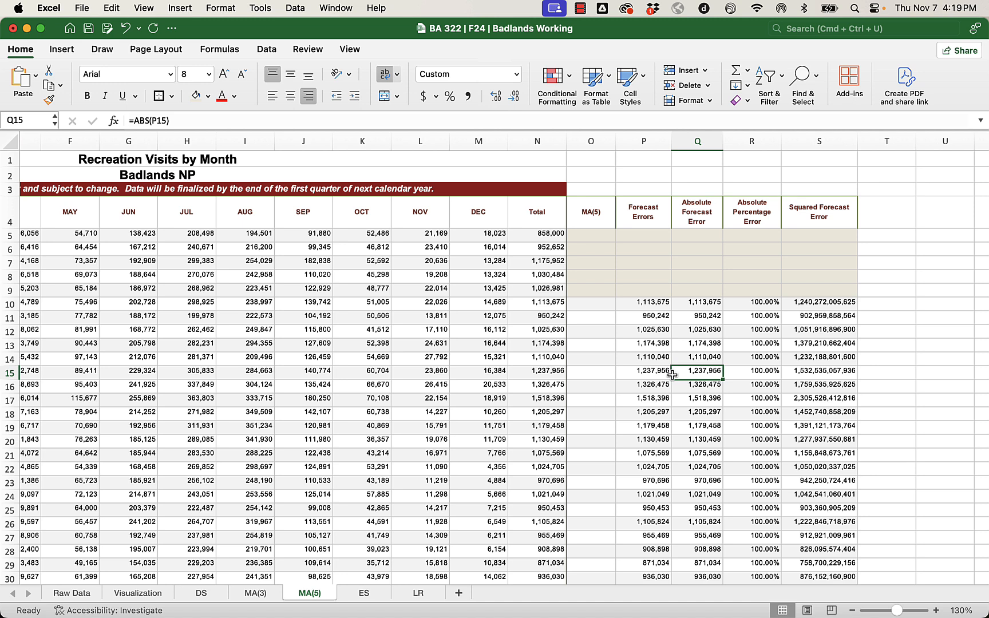
- Delete the copied three-period average formula from the yellow forecast cell O50
{"action": "left_click", "coordinate": [602, 308]}
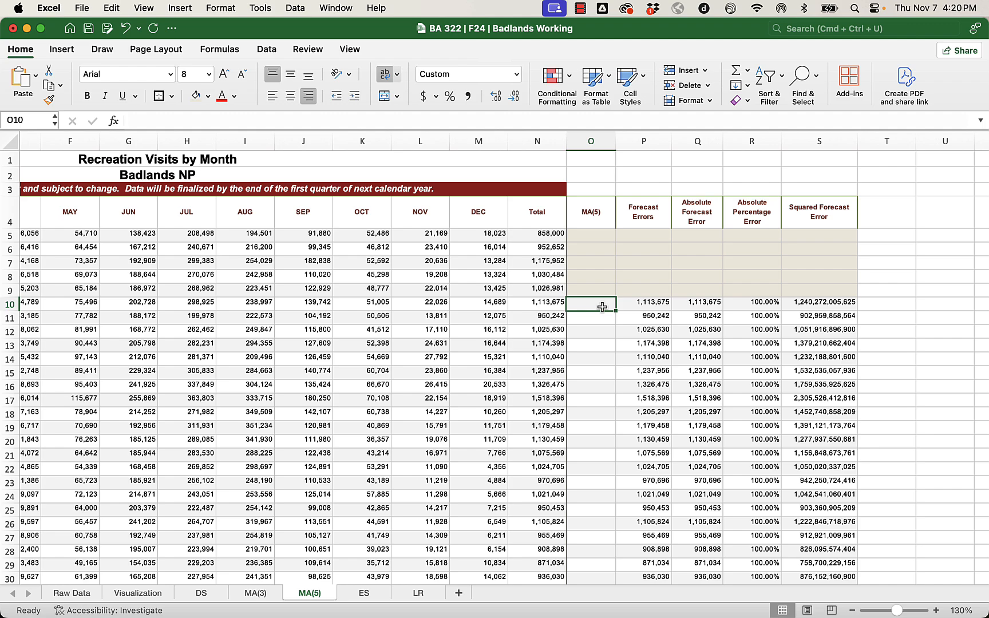
{"action": "scroll", "coordinate": [602, 307], "scroll_direction": "left", "scroll_amount": 1}
{"action": "scroll", "coordinate": [602, 308], "scroll_direction": "down", "scroll_amount": 15}
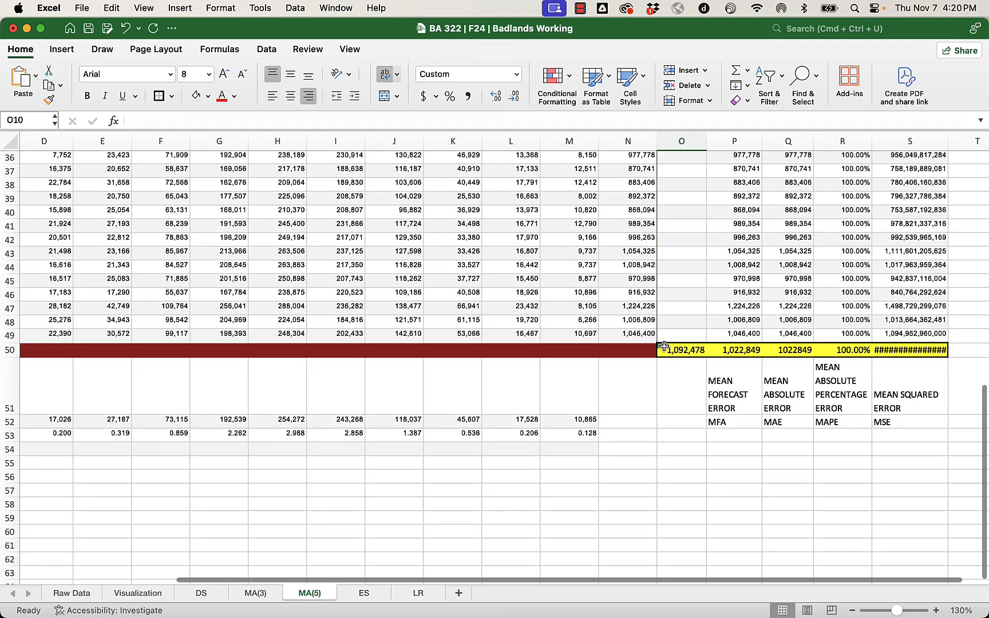
{"action": "left_click", "coordinate": [663, 347]}
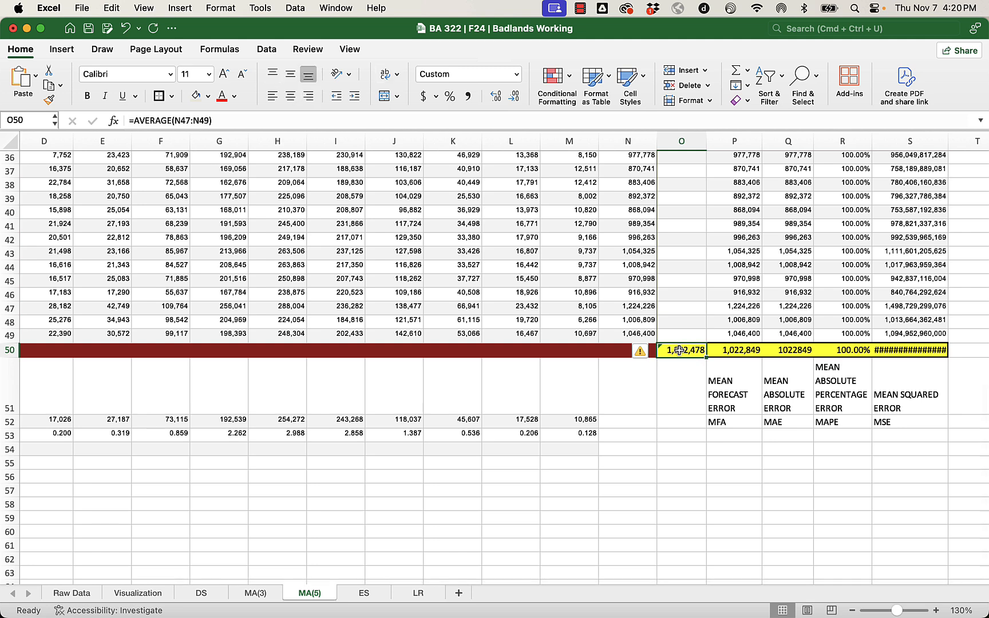
{"action": "key", "text": "Delete"}
{"action": "left_click", "coordinate": [645, 404]}
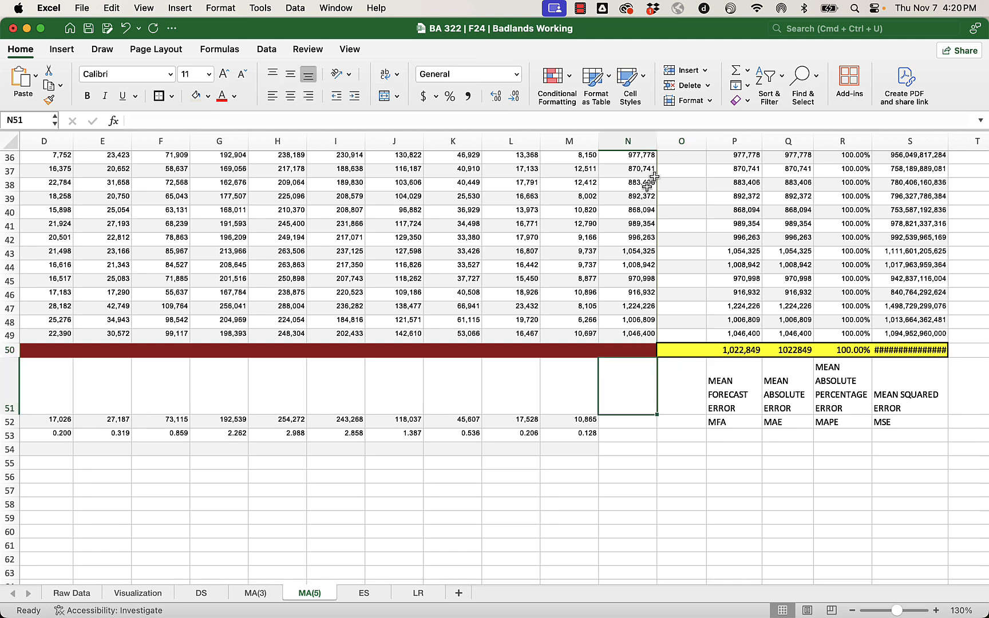
- Autofit the widths of columns O through S, and widen the empty MA(5) column O
{"action": "left_click_drag", "start_coordinate": [695, 140], "coordinate": [949, 136]}
{"action": "double_click", "coordinate": [949, 137]}
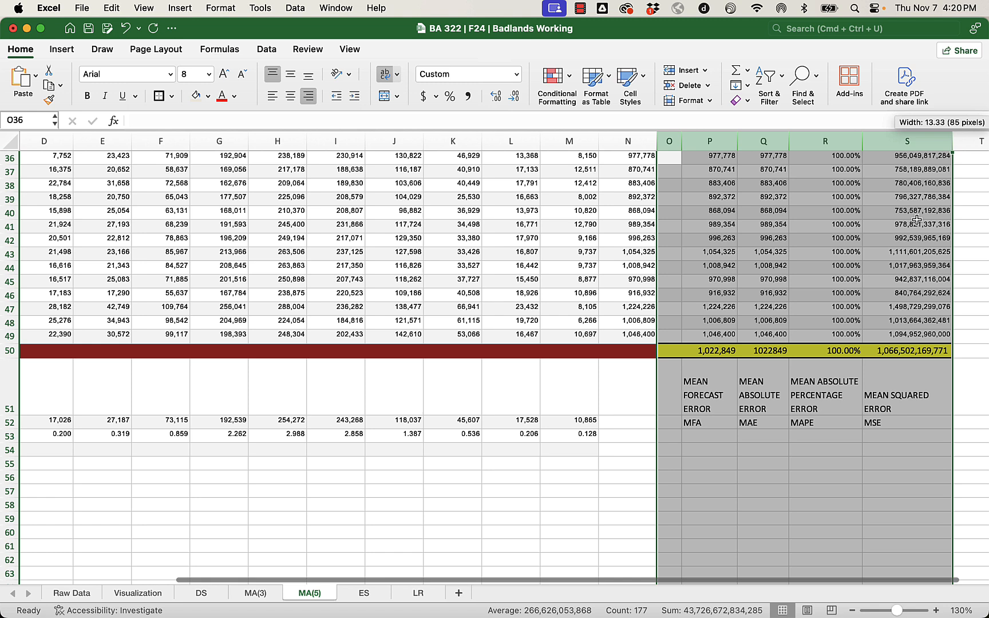
{"action": "left_click", "coordinate": [910, 278]}
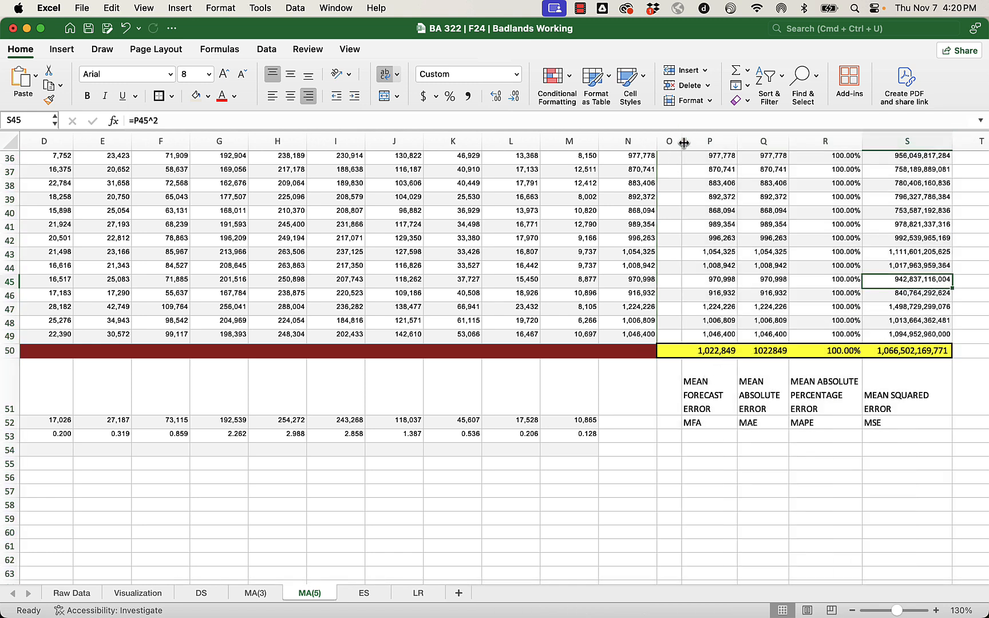
{"action": "left_click_drag", "start_coordinate": [682, 140], "coordinate": [716, 142]}
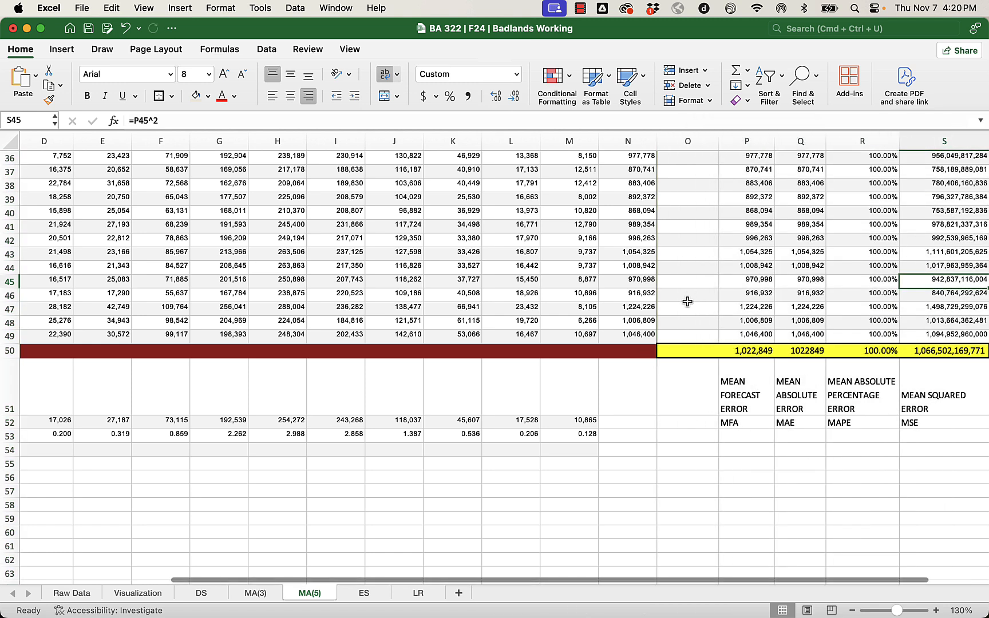
- Enter the five-period forecast formula =AVERAGE(N45:N49) in the yellow cell O50
{"action": "left_click", "coordinate": [679, 351]}
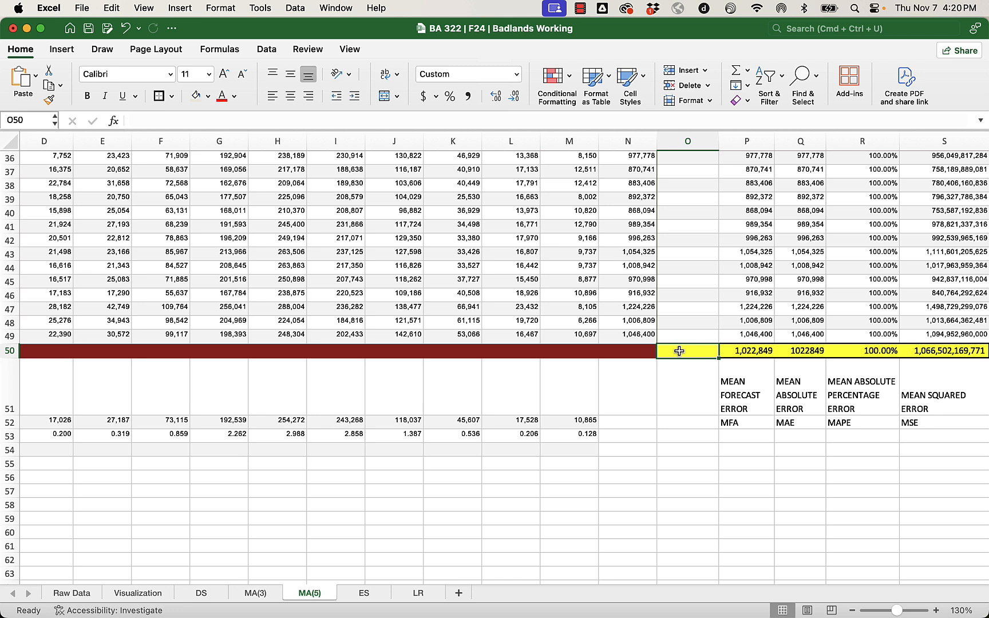
{"action": "type", "text": "="}
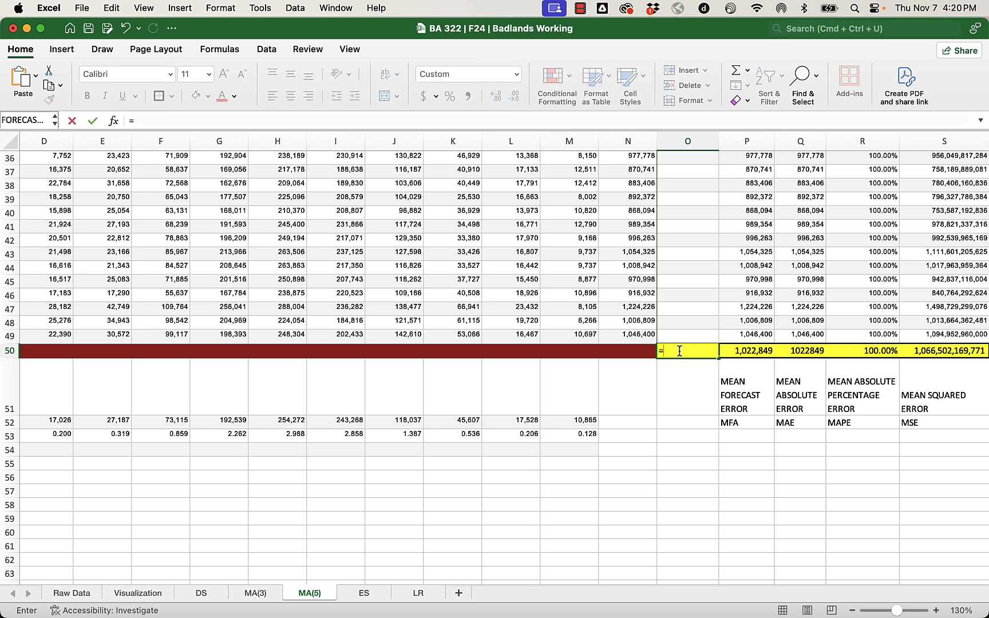
{"action": "type", "text": "average("}
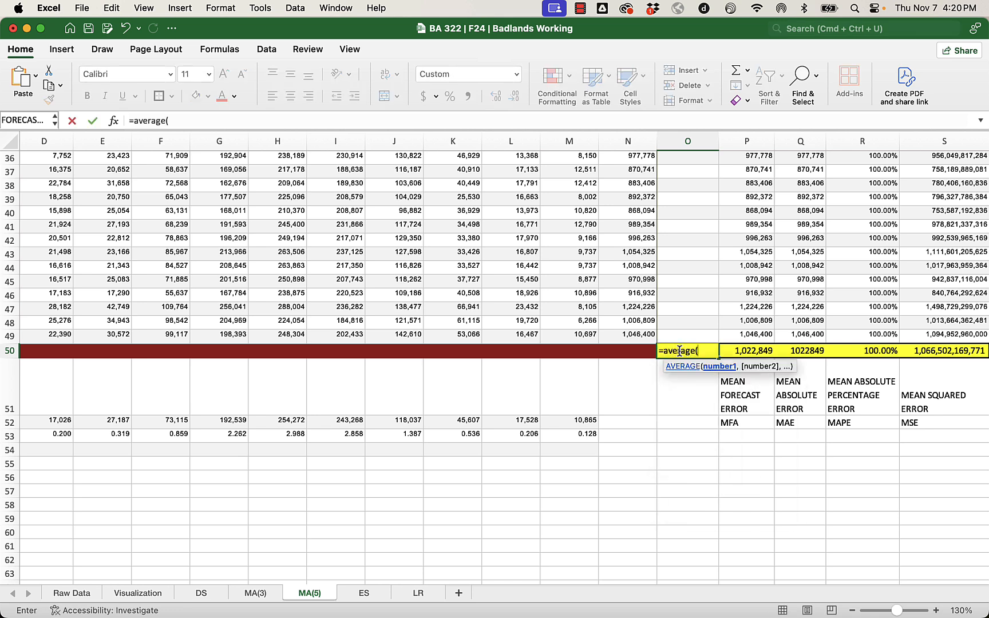
{"action": "left_click_drag", "start_coordinate": [640, 337], "coordinate": [633, 281]}
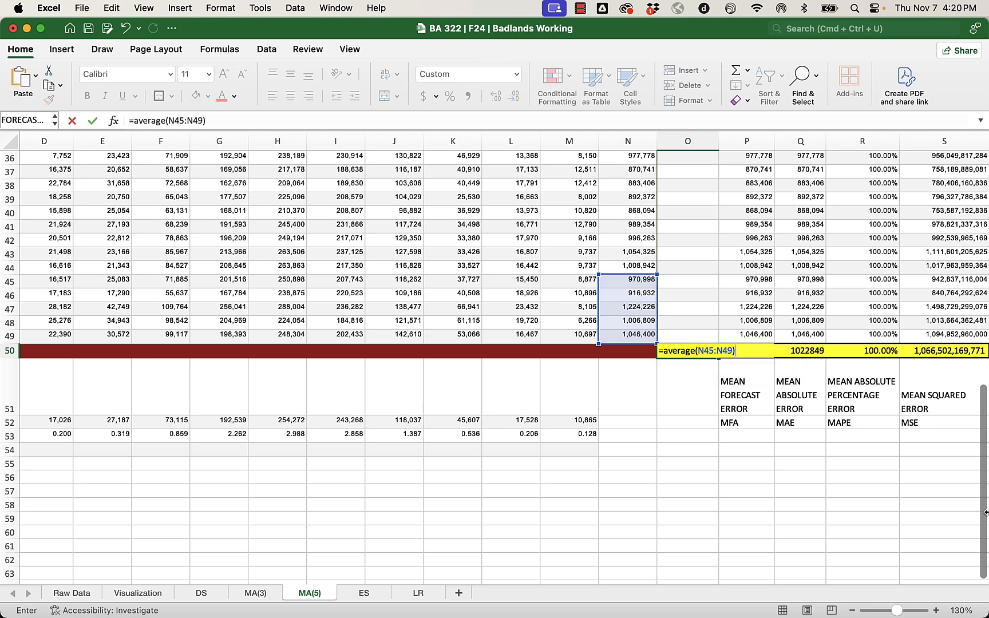
{"action": "key", "text": "Return"}
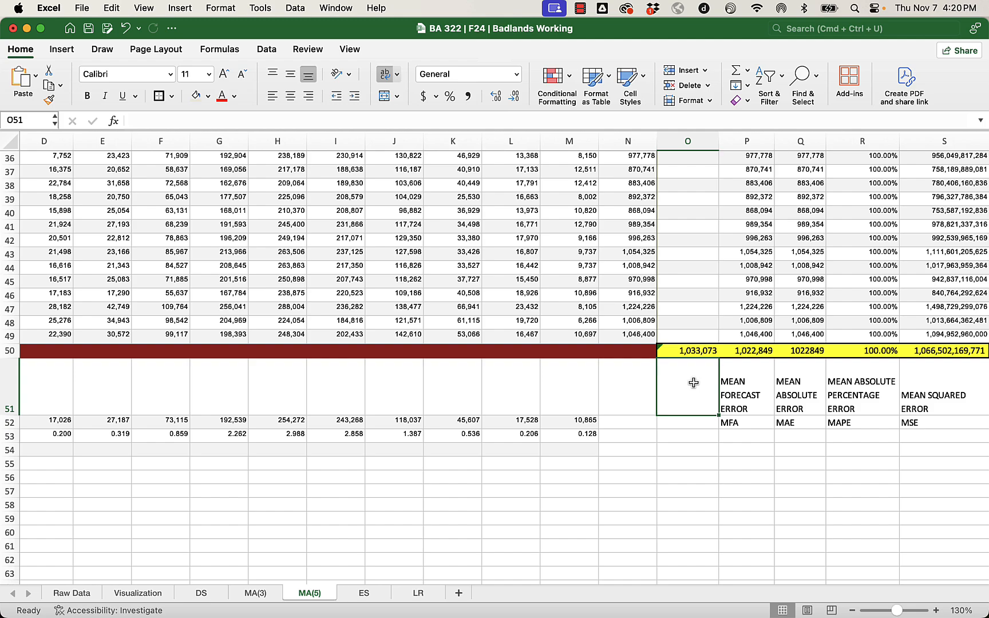
- Enter the first five-period moving average in O10 as =AVERAGE(N5:N9)
{"action": "scroll", "coordinate": [693, 383], "scroll_direction": "up", "scroll_amount": 15}
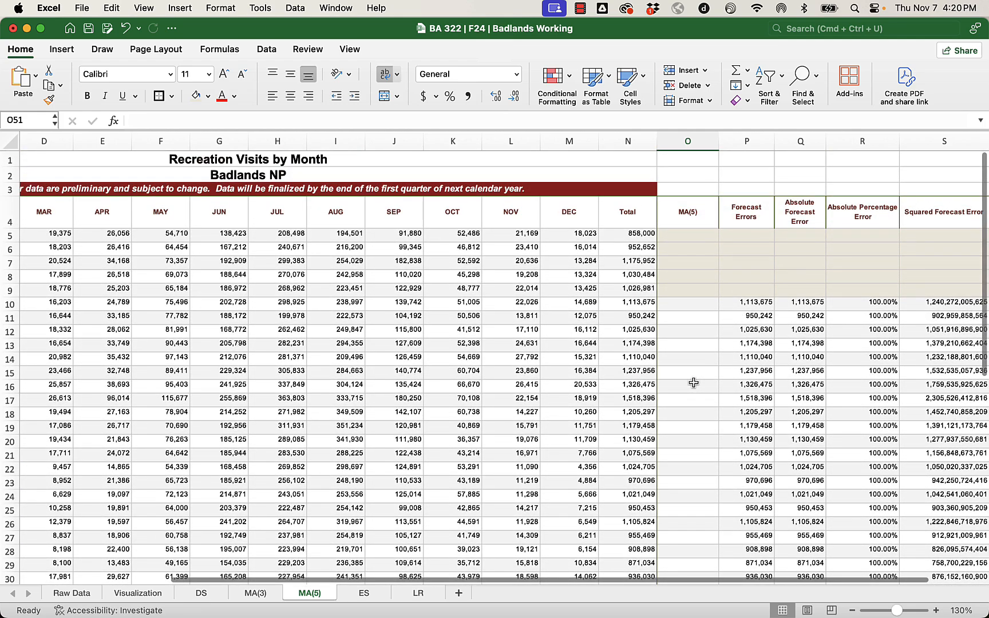
{"action": "left_click", "coordinate": [689, 303]}
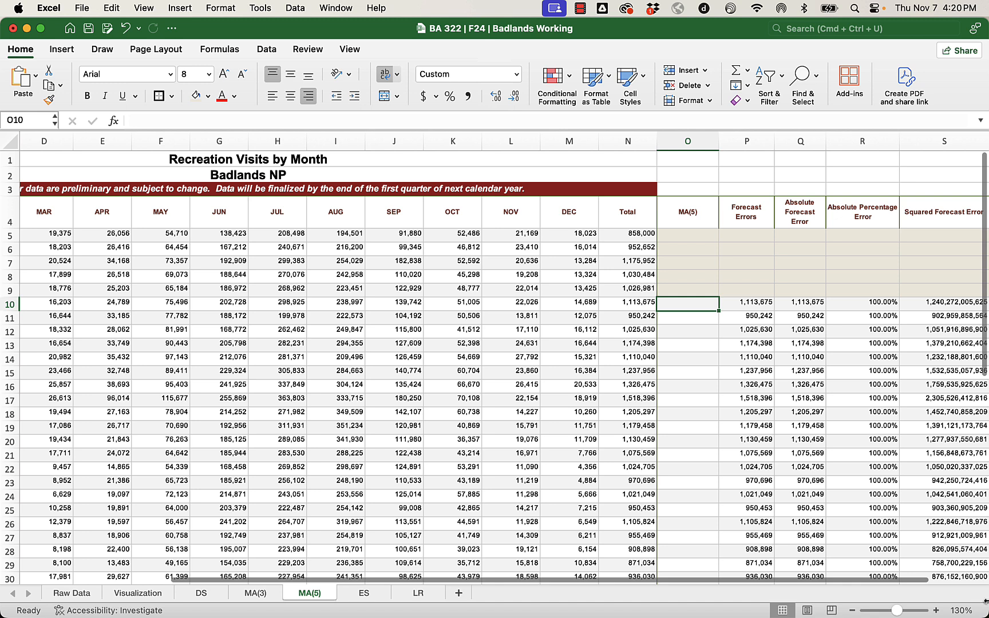
{"action": "type", "text": "="}
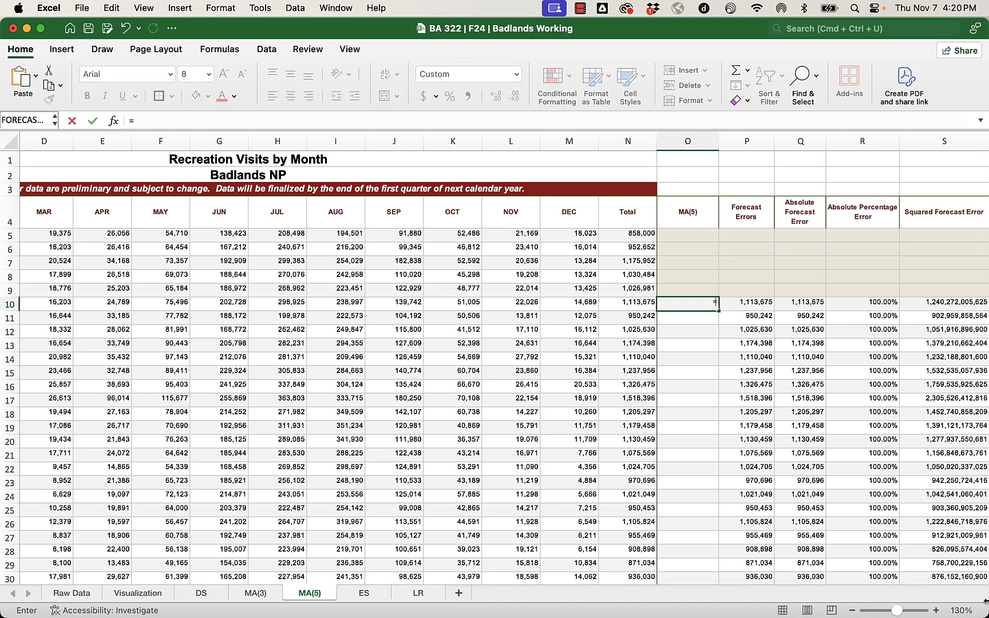
{"action": "type", "text": "avera"}
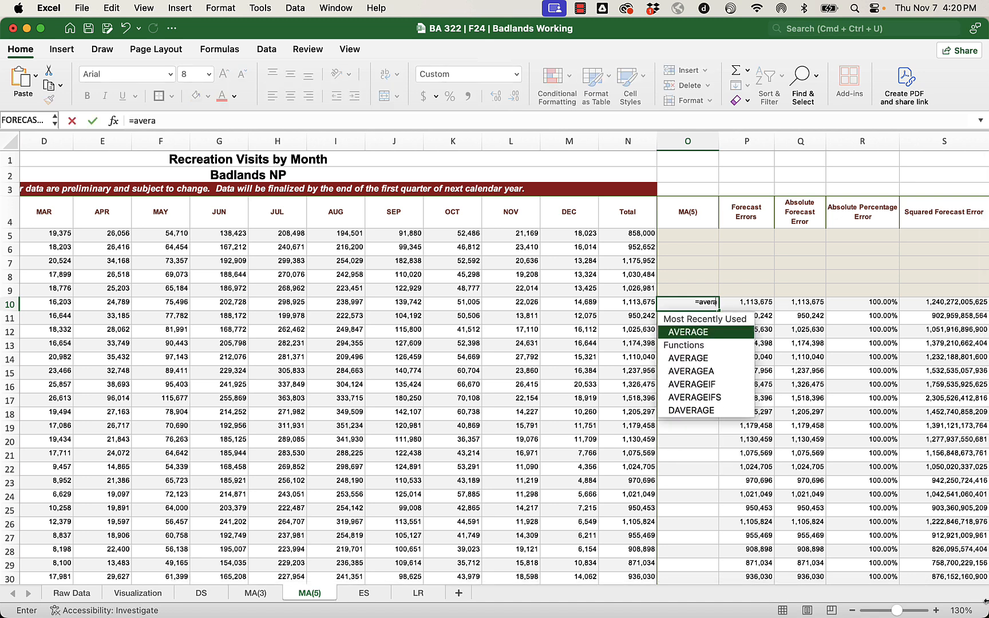
{"action": "type", "text": "ge("}
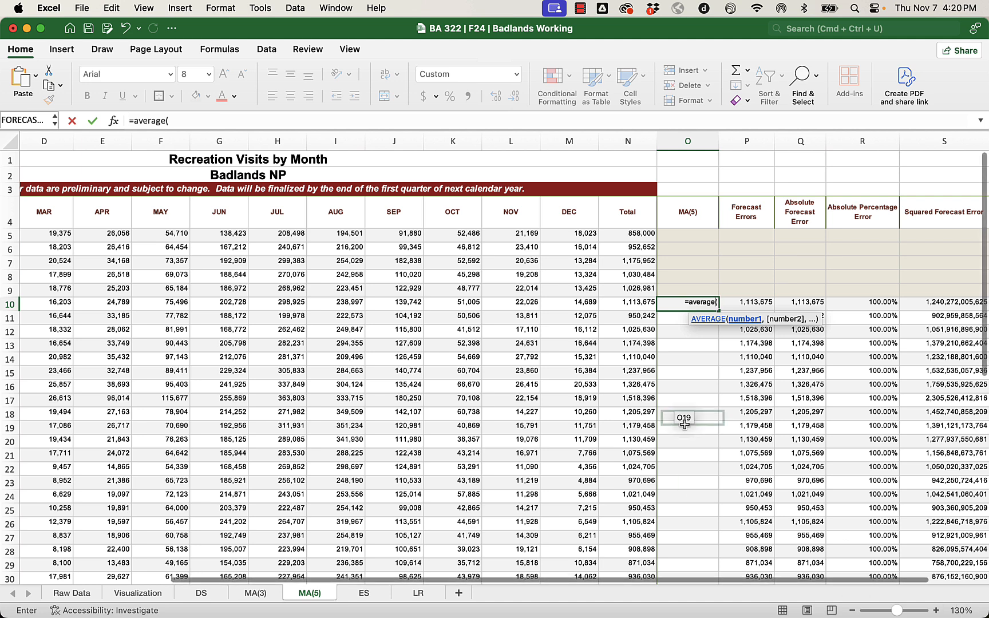
{"action": "left_click_drag", "start_coordinate": [629, 289], "coordinate": [633, 240]}
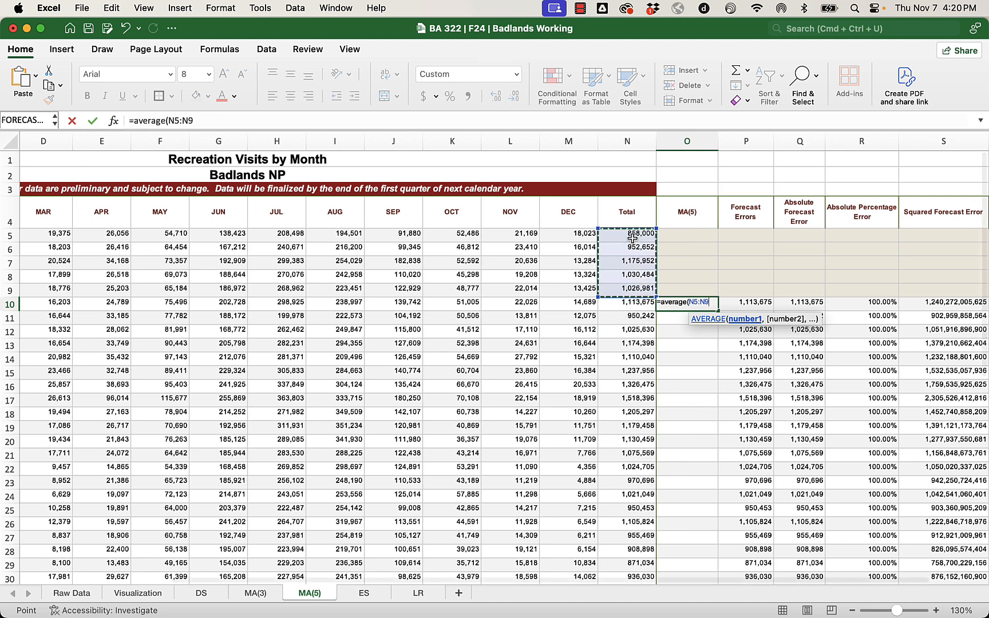
{"action": "type", "text": ")"}
{"action": "key", "text": "Return"}
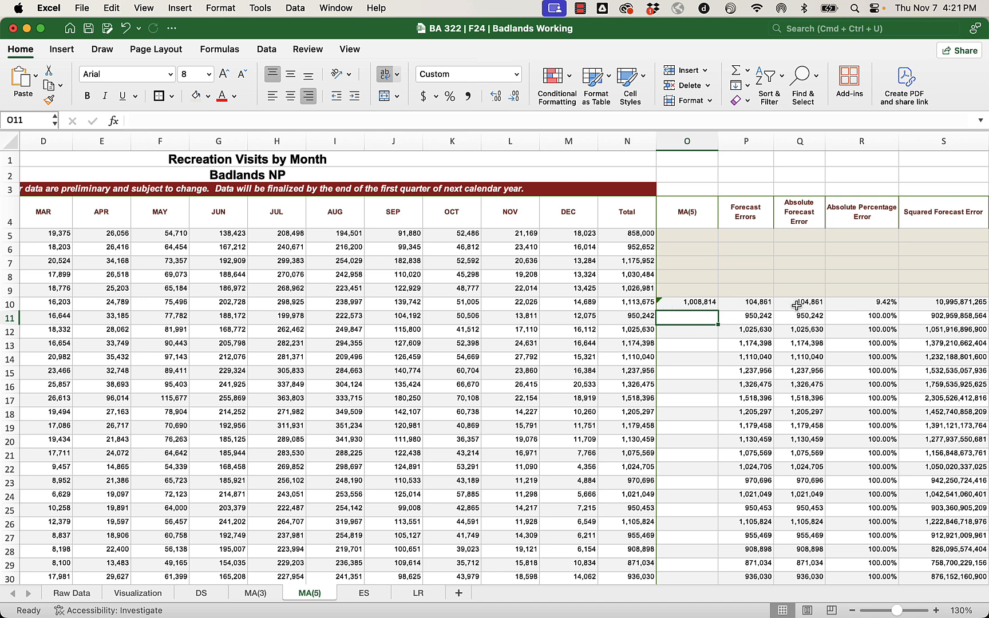
- Inspect the copied error formulas in row 10, from forecast error in P10 through squared forecast error in S10
{"action": "double_click", "coordinate": [756, 304]}
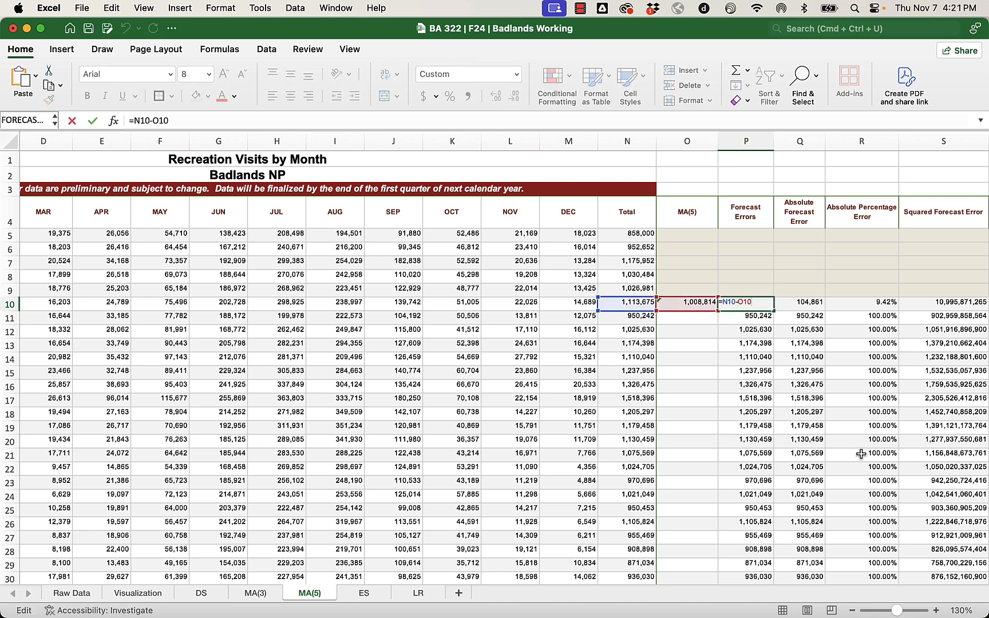
{"action": "key", "text": "Return"}
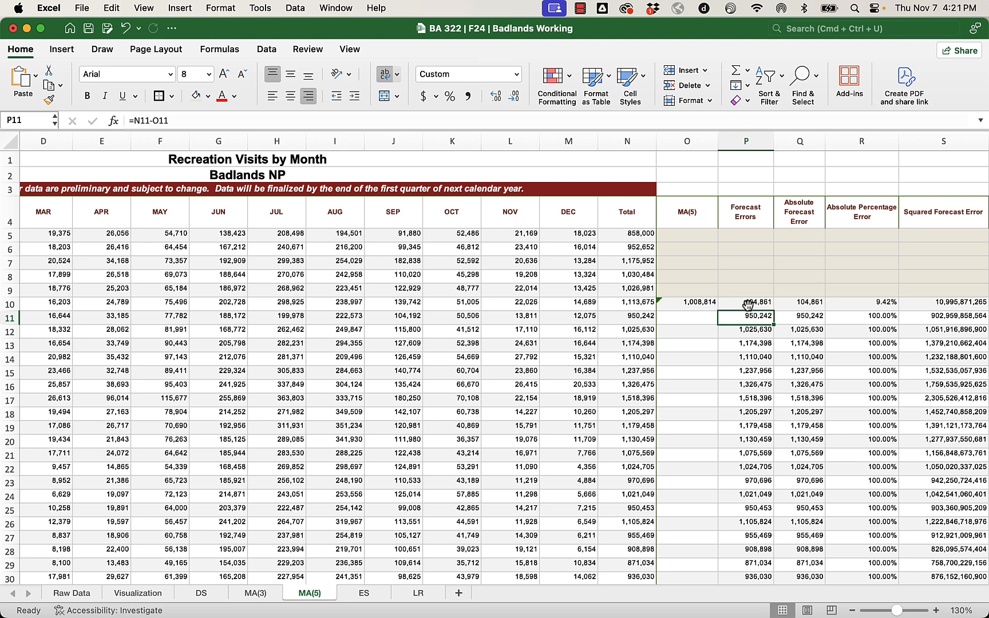
{"action": "left_click", "coordinate": [794, 305]}
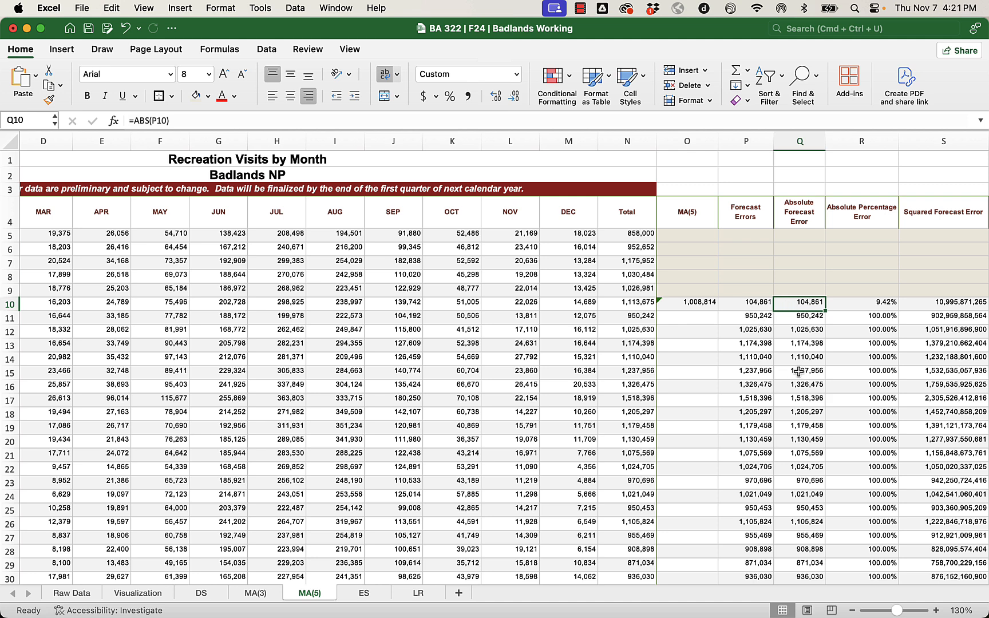
{"action": "left_click", "coordinate": [861, 305]}
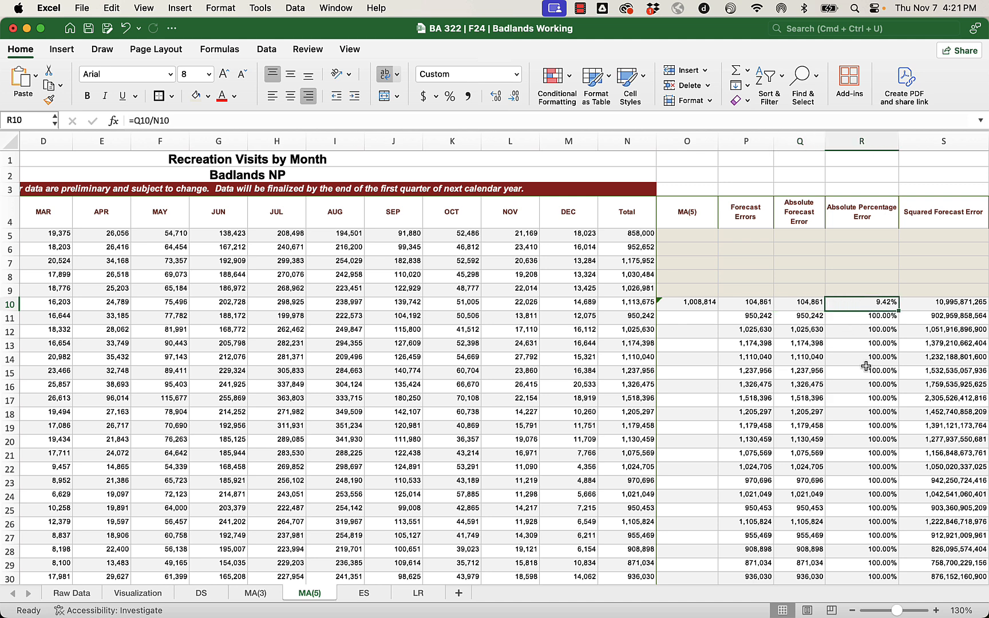
{"action": "double_click", "coordinate": [863, 303]}
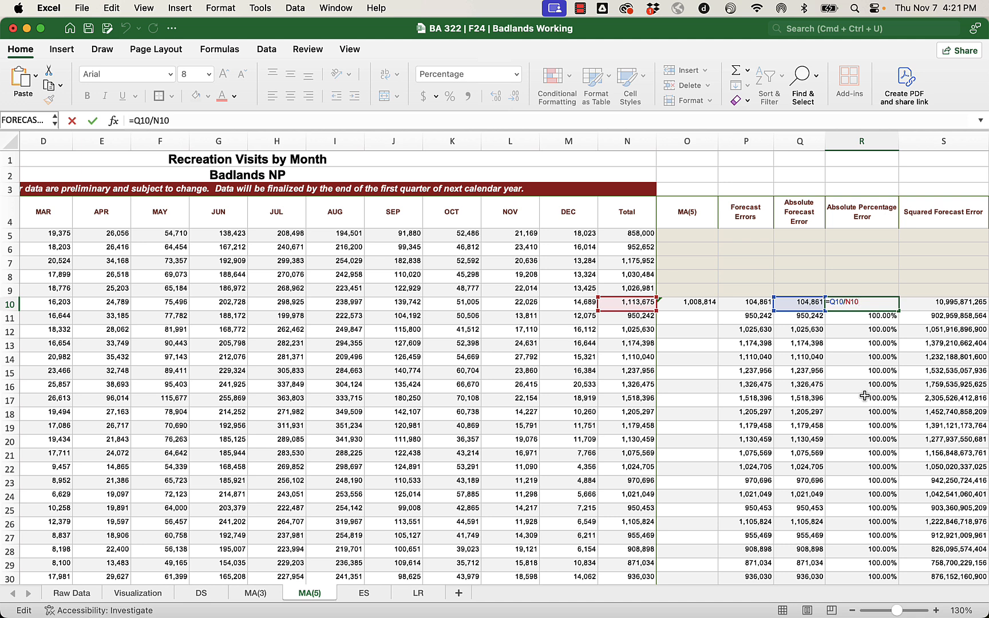
{"action": "key", "text": "Return"}
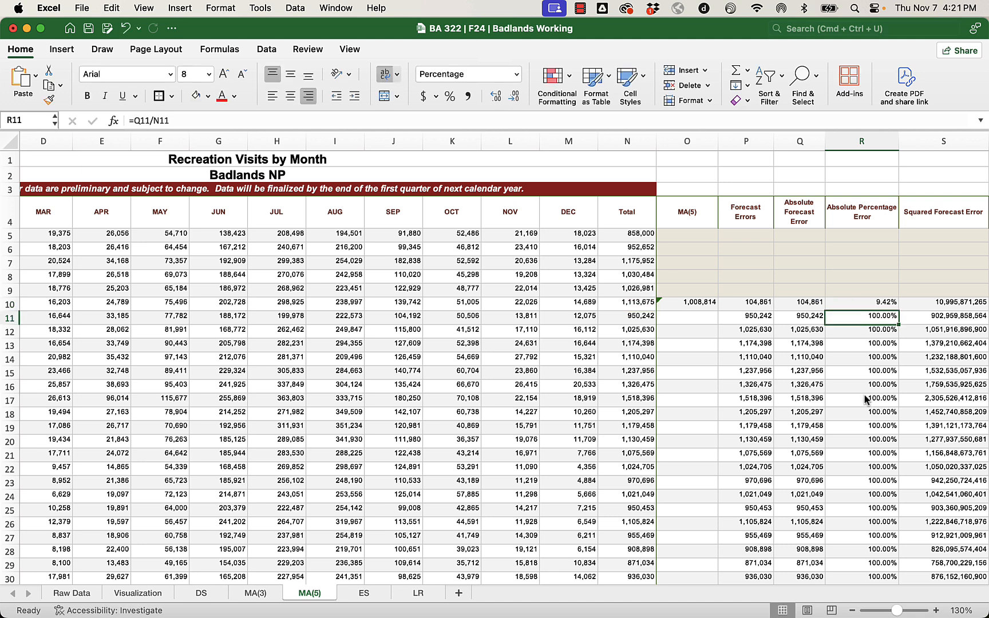
{"action": "left_click", "coordinate": [930, 308]}
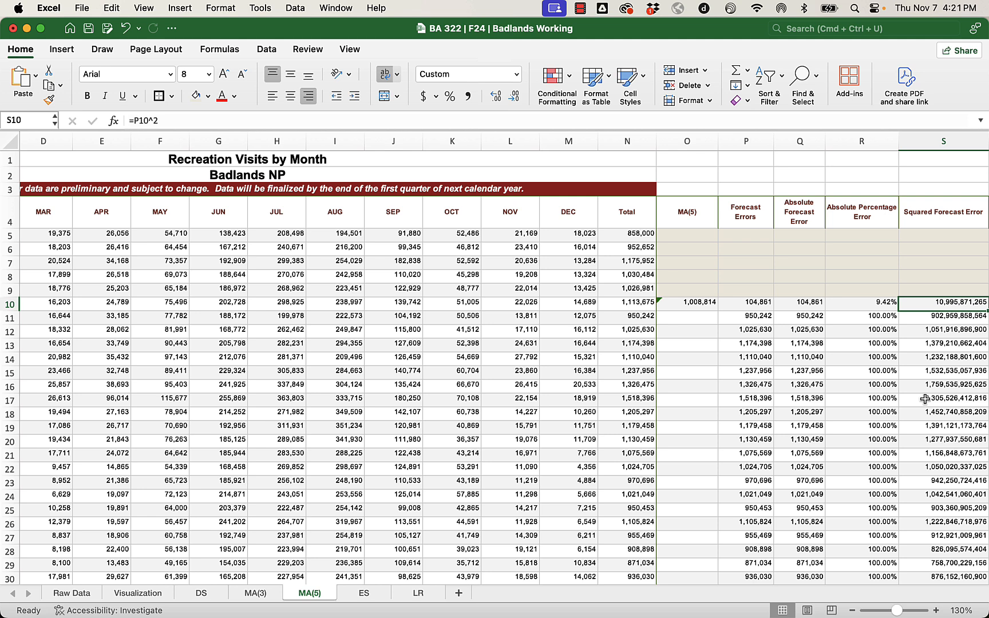
- Fill the five-period average in O10 down through O49 and ignore the omitted-adjacent-cells error on the filled range
{"action": "scroll", "coordinate": [904, 389], "scroll_direction": "right", "scroll_amount": 1}
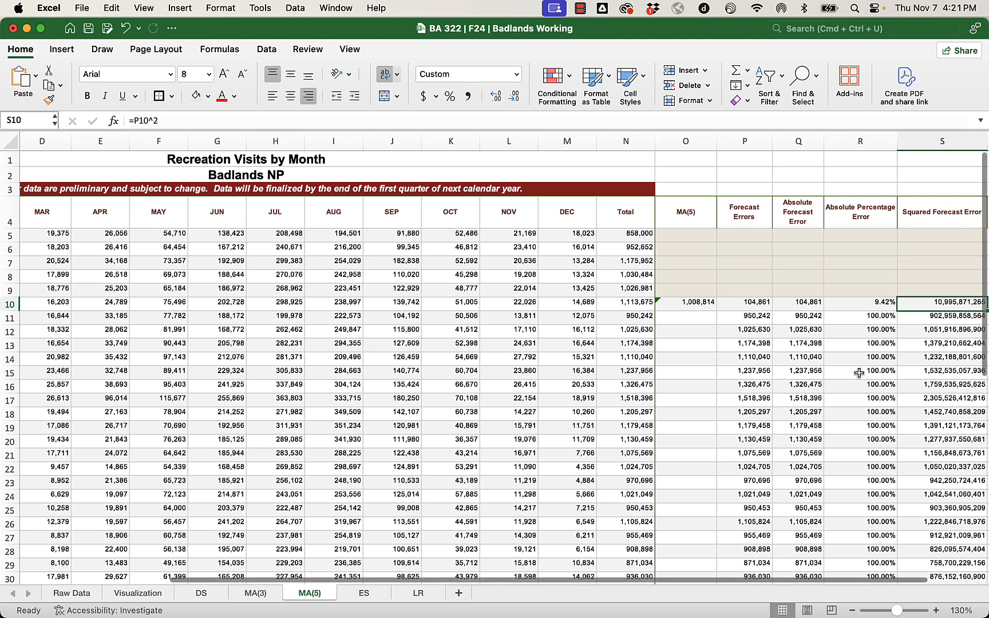
{"action": "left_click", "coordinate": [671, 304]}
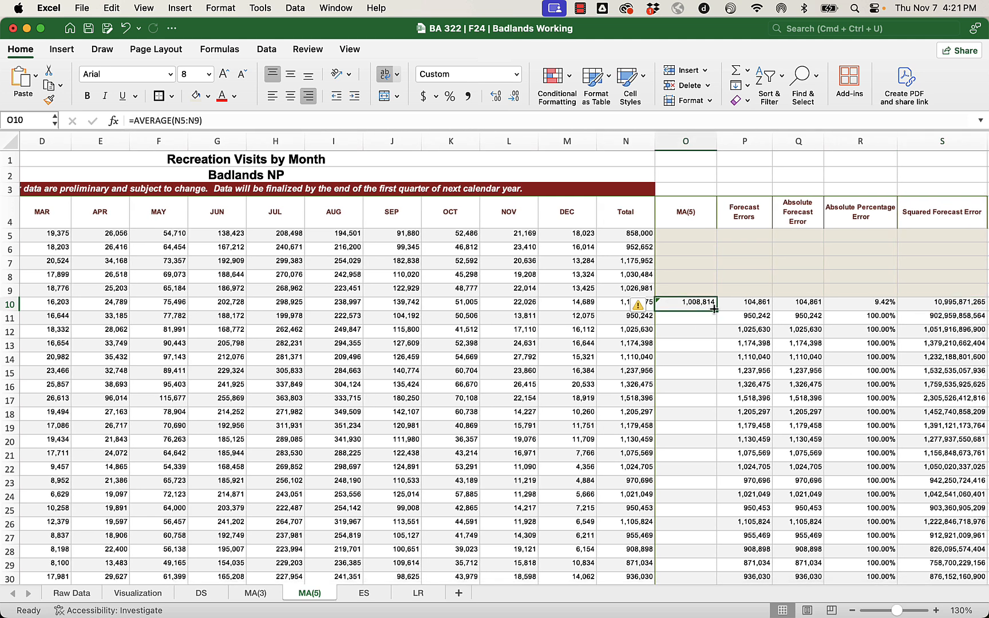
{"action": "left_click_drag", "start_coordinate": [717, 311], "coordinate": [690, 464]}
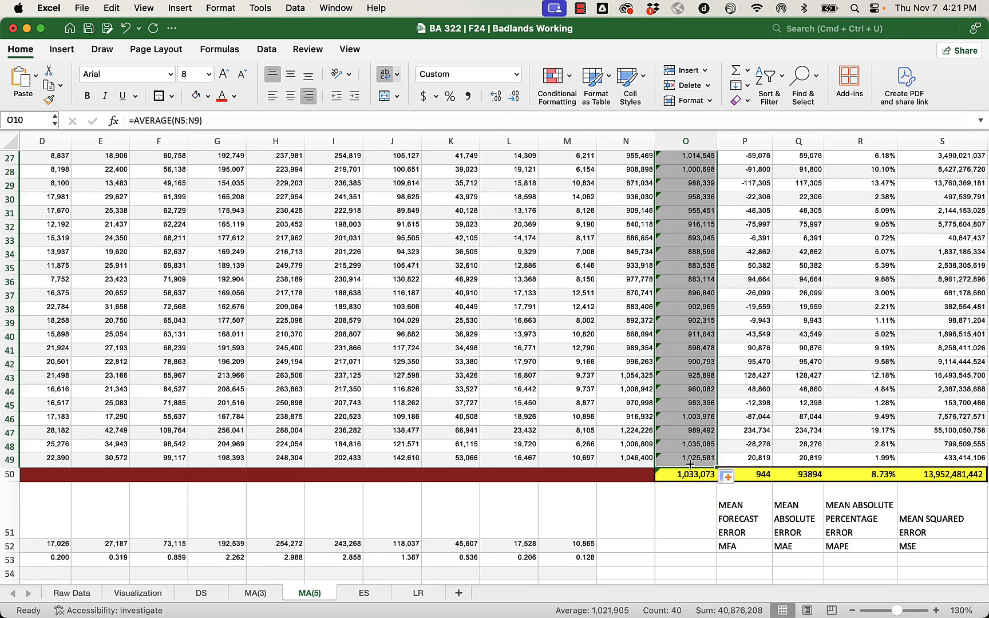
{"action": "scroll", "coordinate": [689, 465], "scroll_direction": "up", "scroll_amount": 10}
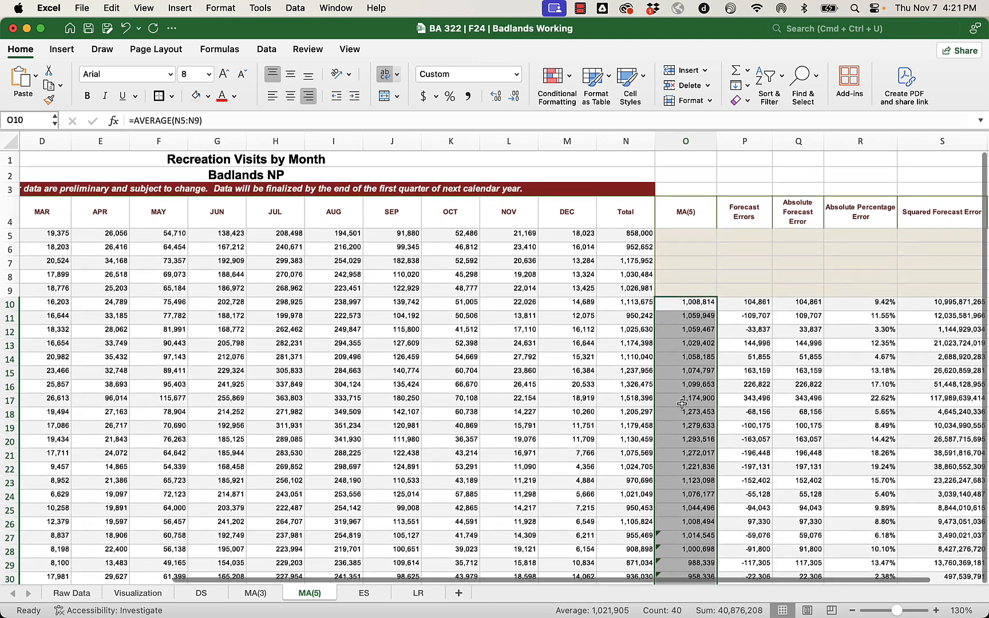
{"action": "left_click", "coordinate": [725, 307]}
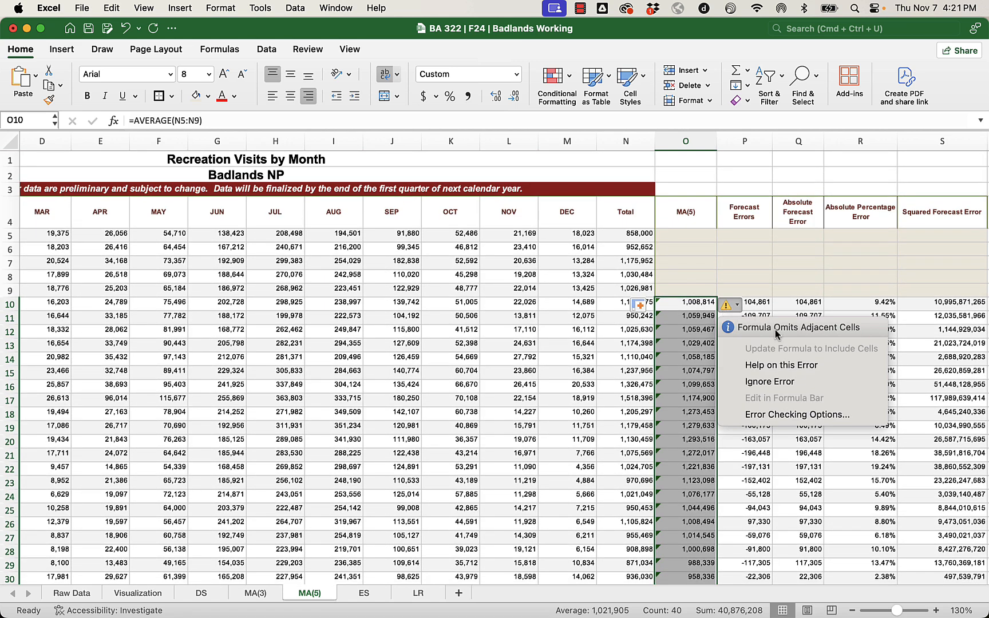
{"action": "left_click", "coordinate": [770, 381]}
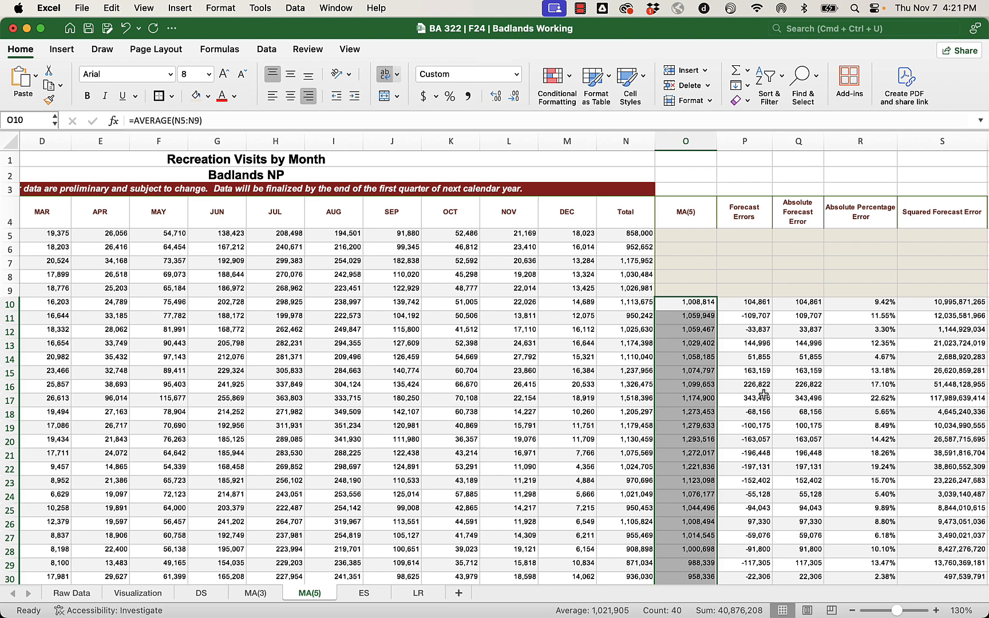
{"action": "left_click", "coordinate": [764, 394]}
- Copy the banded cell formatting of J10:N49 onto the MA(5) and error columns, O10:S49
{"action": "scroll", "coordinate": [763, 399], "scroll_direction": "down", "scroll_amount": 5}
{"action": "scroll", "coordinate": [761, 404], "scroll_direction": "right", "scroll_amount": 2}
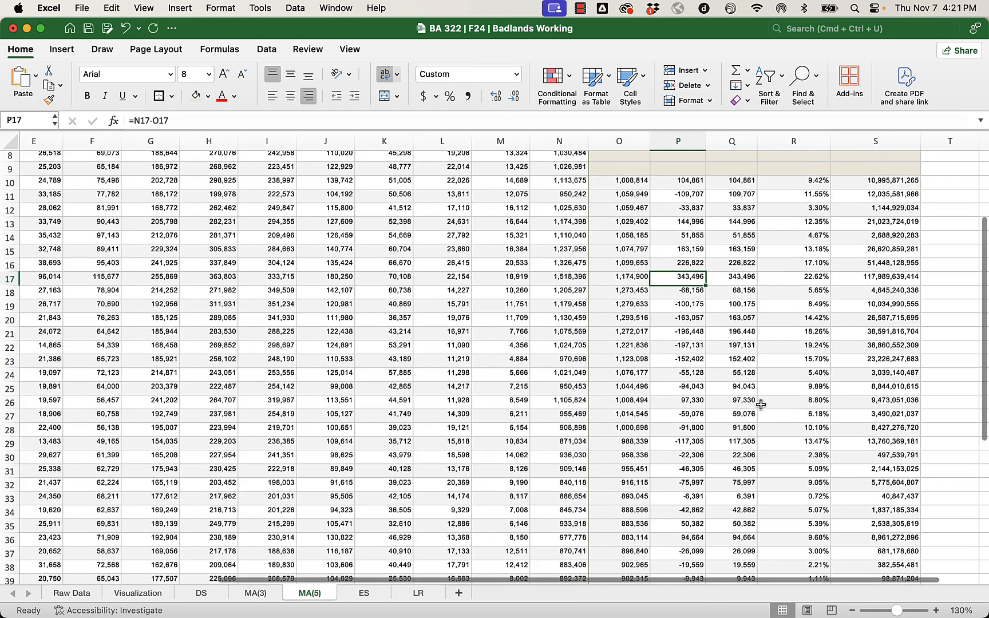
{"action": "scroll", "coordinate": [760, 404], "scroll_direction": "up", "scroll_amount": 5}
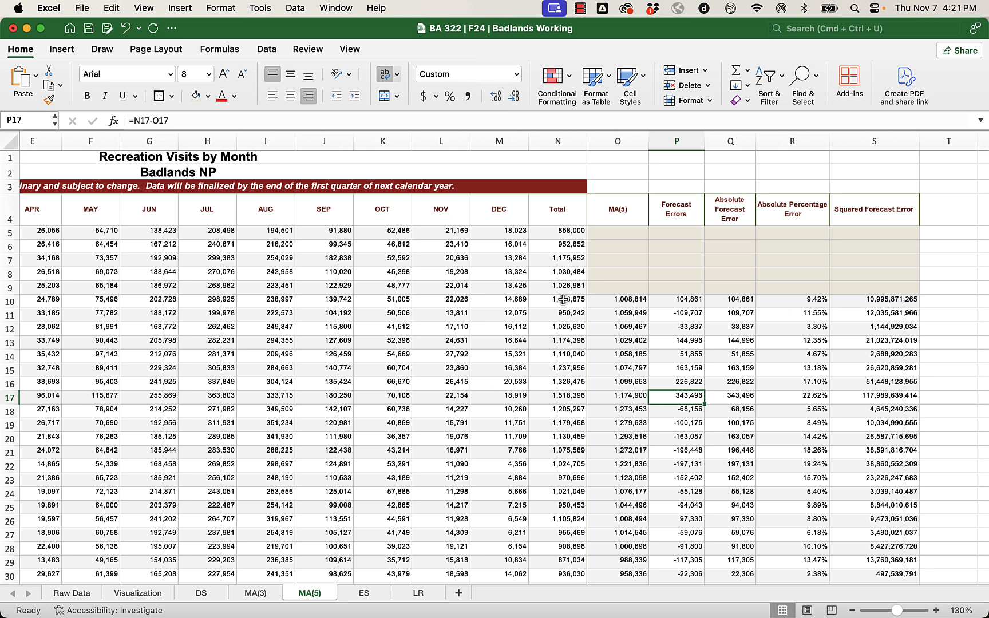
{"action": "left_click_drag", "start_coordinate": [565, 300], "coordinate": [324, 555]}
{"action": "left_click", "coordinate": [49, 99]}
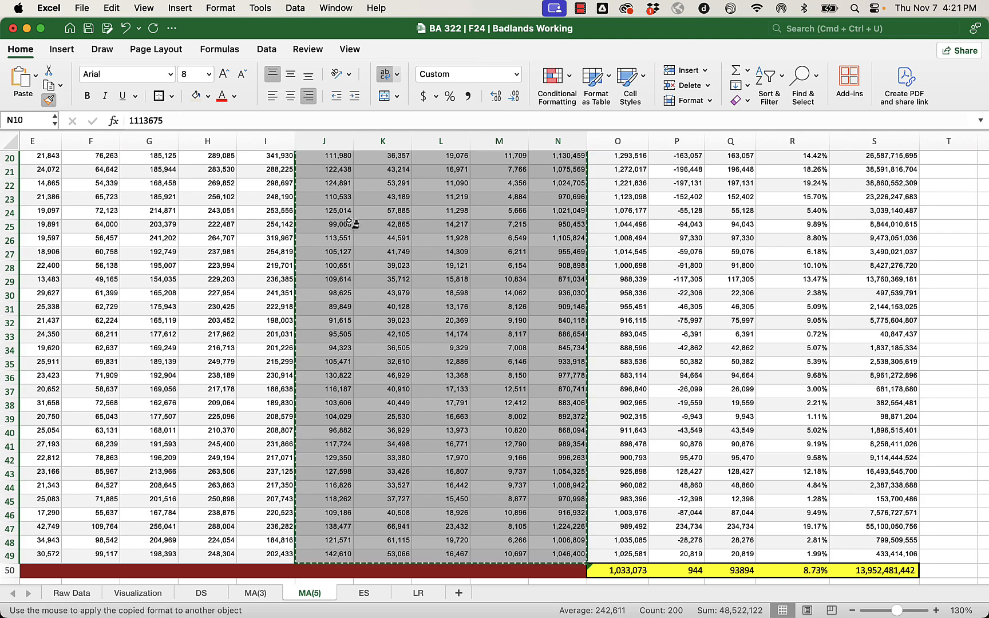
{"action": "scroll", "coordinate": [366, 229], "scroll_direction": "up", "scroll_amount": 6}
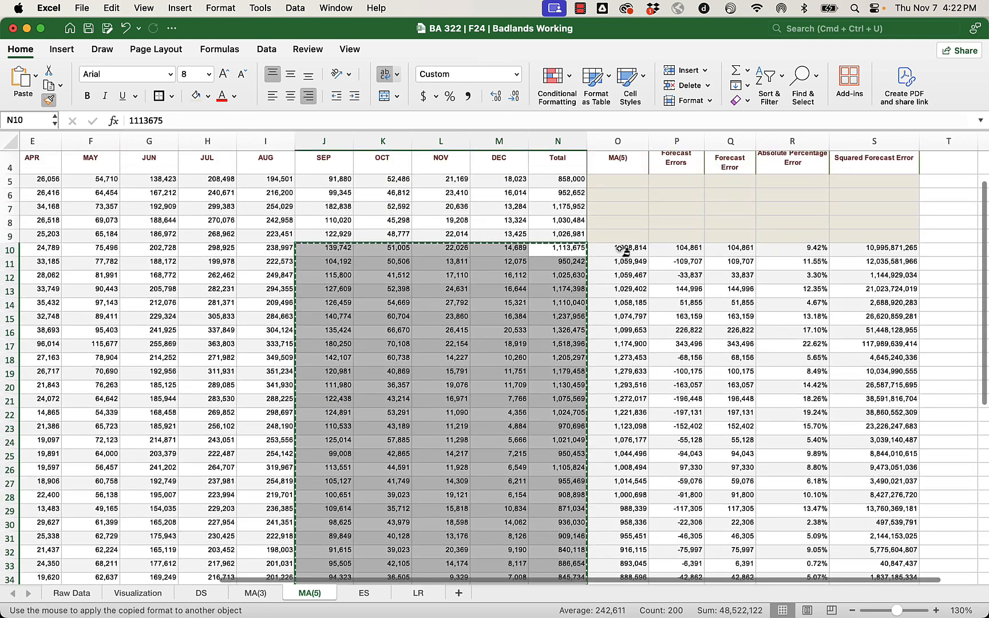
{"action": "mouse_move", "coordinate": [624, 247]}
{"action": "left_mouse_down"}
{"action": "mouse_move", "coordinate": [876, 252]}
{"action": "mouse_move", "coordinate": [878, 540]}
{"action": "mouse_move", "coordinate": [865, 591]}
{"action": "mouse_move", "coordinate": [855, 460]}
{"action": "left_mouse_up"}
{"action": "scroll", "coordinate": [855, 435], "scroll_direction": "up", "scroll_amount": 10}
{"action": "left_click", "coordinate": [856, 409]}
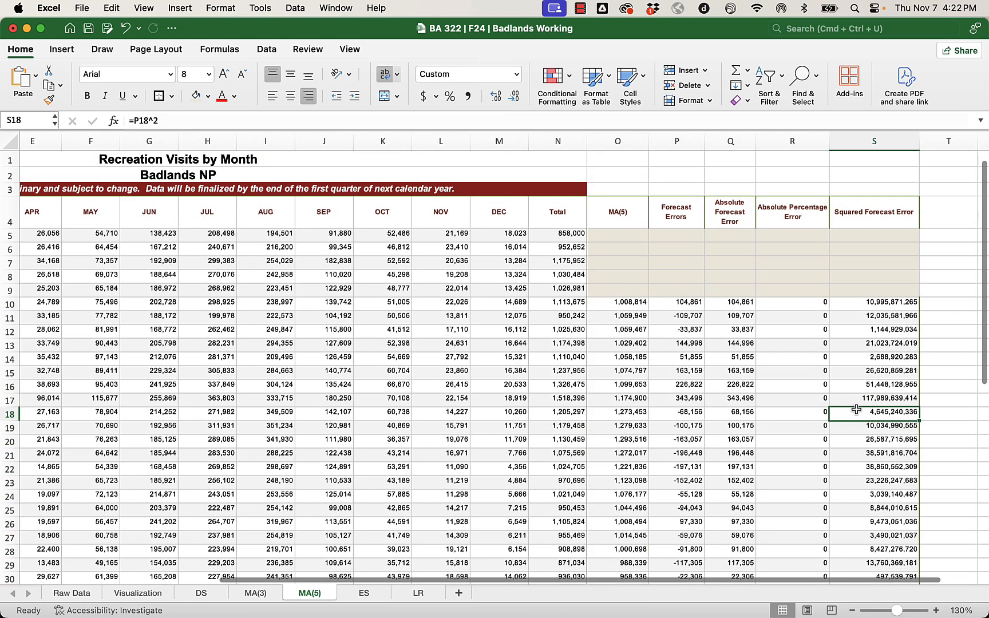
- Format the absolute percentage errors in R10:R49 as percentages with two decimal places
{"action": "mouse_move", "coordinate": [808, 307]}
{"action": "left_mouse_down"}
{"action": "mouse_move", "coordinate": [805, 599]}
{"action": "mouse_move", "coordinate": [803, 471]}
{"action": "left_mouse_up"}
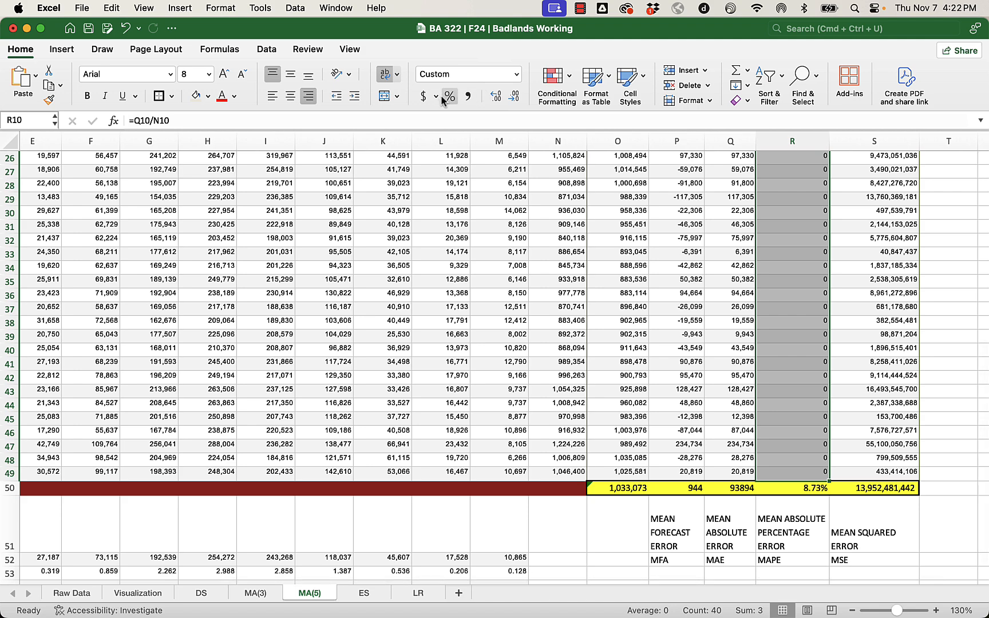
{"action": "left_click", "coordinate": [450, 96]}
{"action": "left_click", "coordinate": [496, 97]}
{"action": "left_click", "coordinate": [496, 97]}
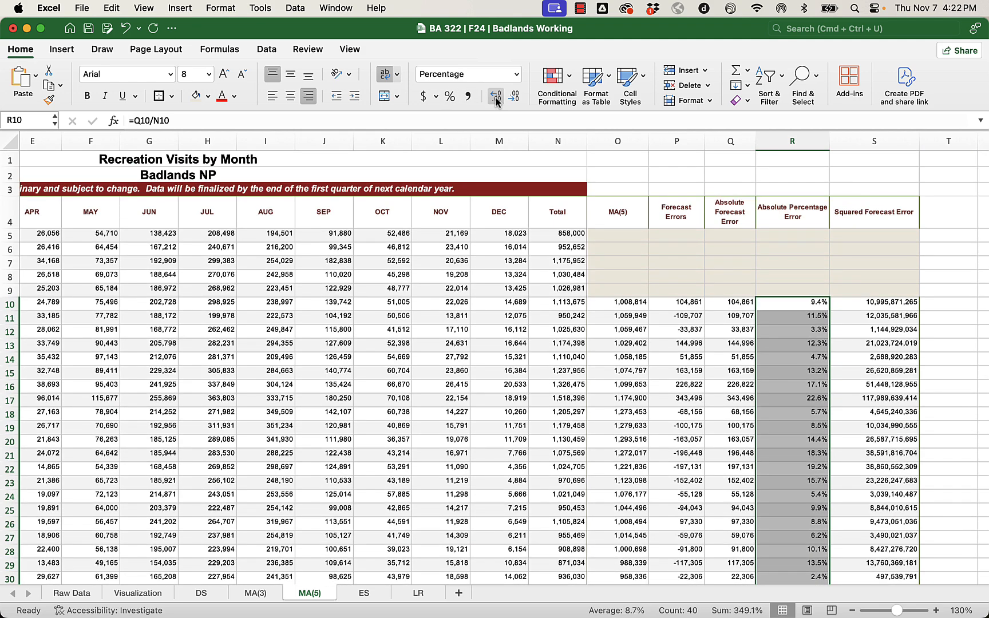
{"action": "left_click", "coordinate": [556, 335]}
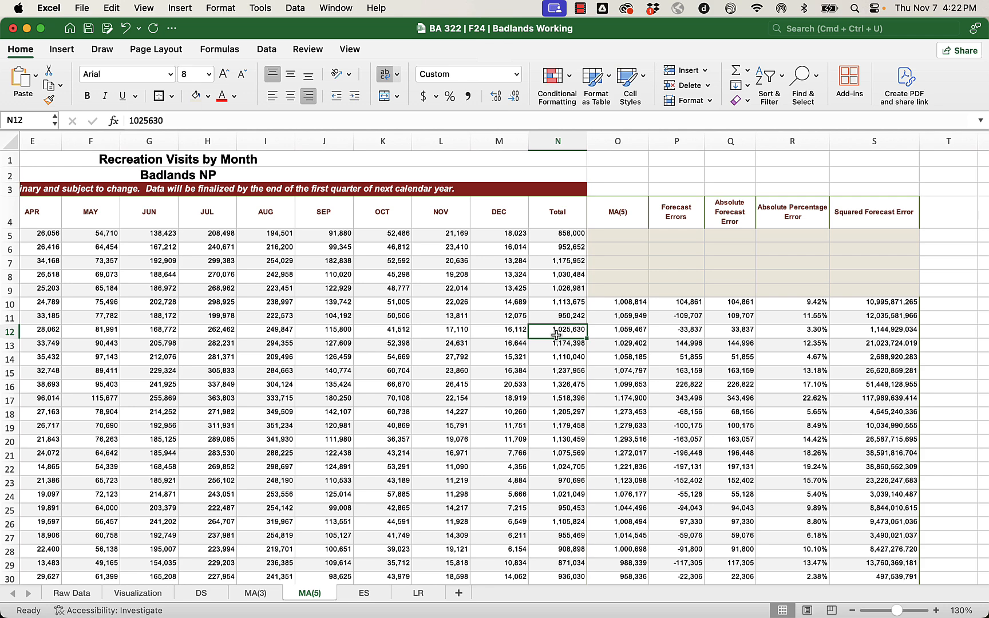
- Change the mean forecast error formula in P50 to =AVERAGE(P10:P49) and fill it across through S50
{"action": "scroll", "coordinate": [556, 334], "scroll_direction": "down", "scroll_amount": 10}
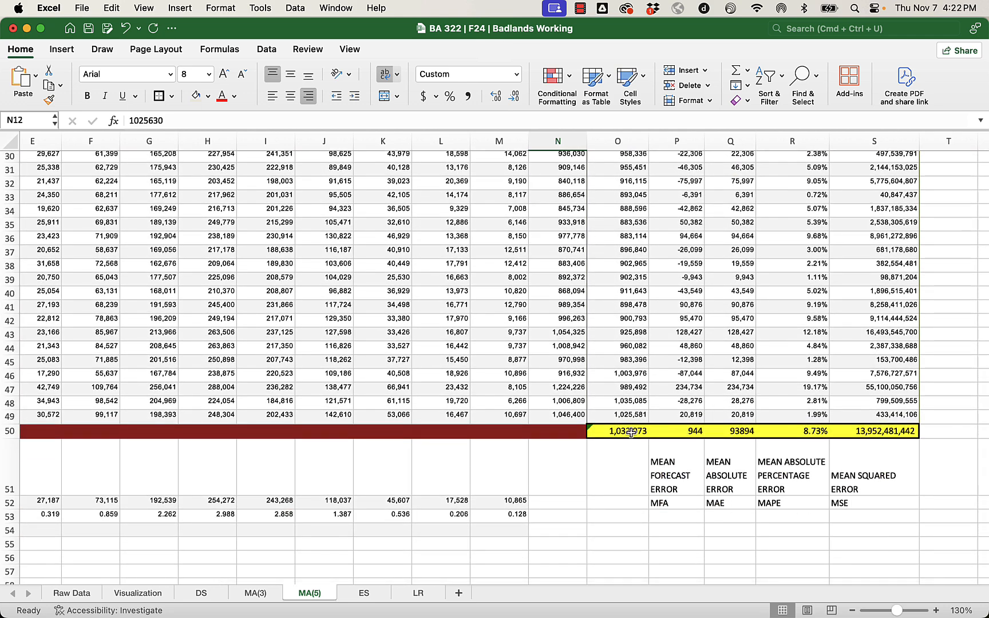
{"action": "double_click", "coordinate": [690, 432]}
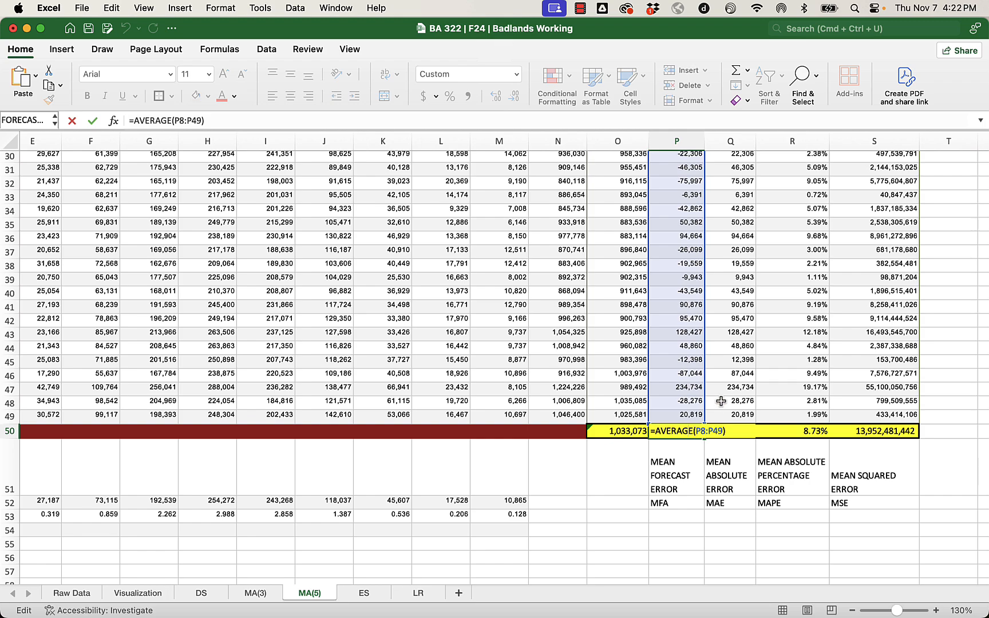
{"action": "scroll", "coordinate": [721, 401], "scroll_direction": "up", "scroll_amount": 8}
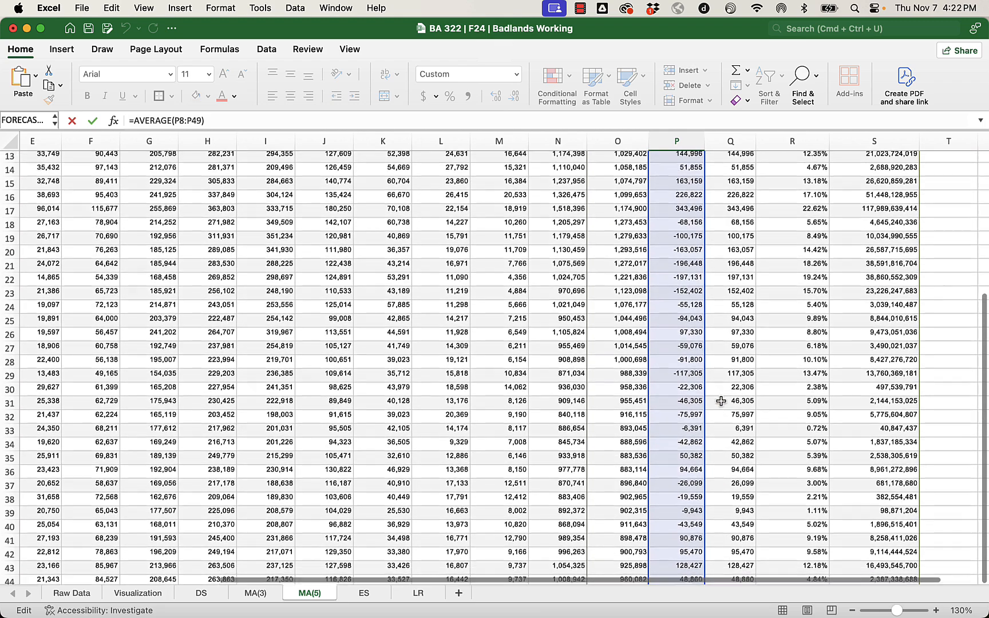
{"action": "scroll", "coordinate": [721, 401], "scroll_direction": "up", "scroll_amount": 2}
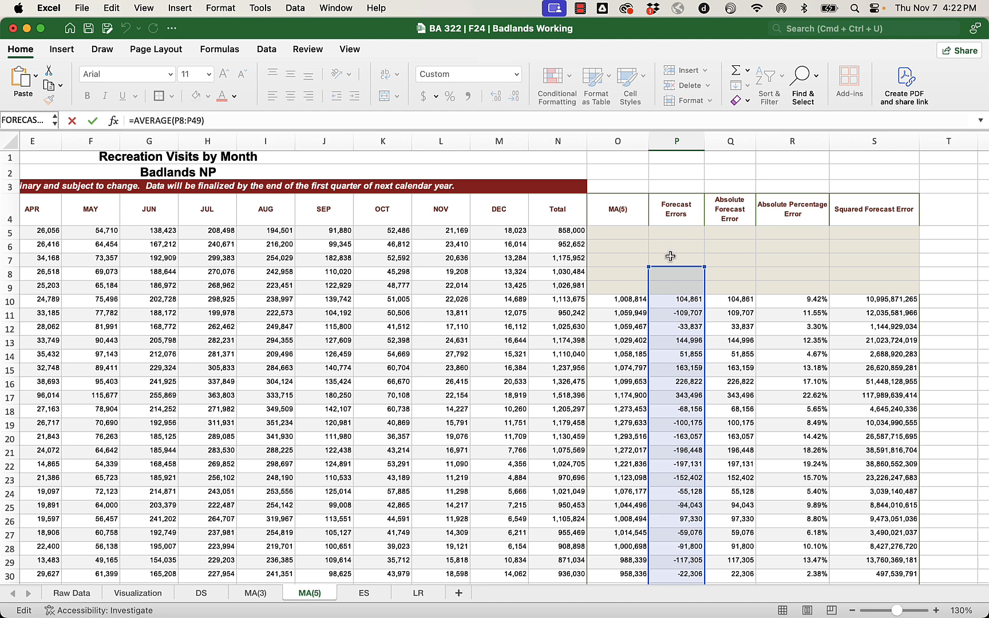
{"action": "left_click_drag", "start_coordinate": [704, 270], "coordinate": [700, 290]}
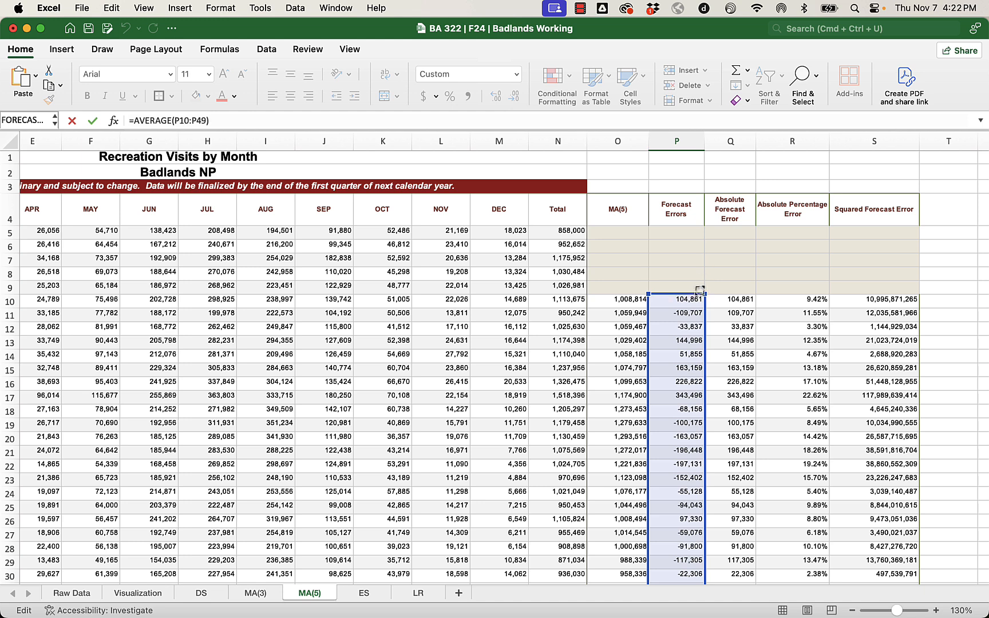
{"action": "scroll", "coordinate": [747, 392], "scroll_direction": "down", "scroll_amount": 1}
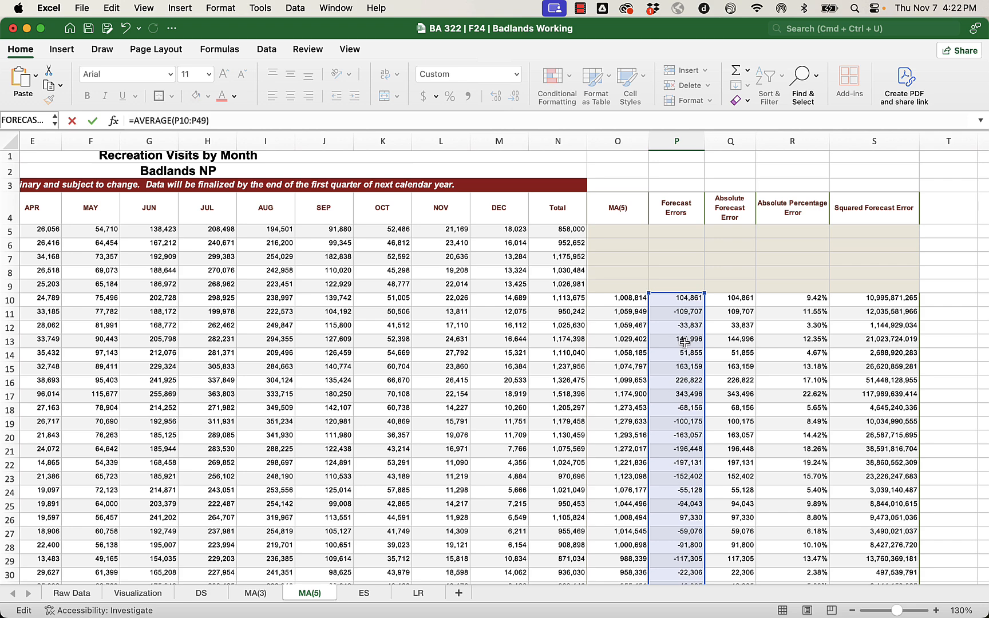
{"action": "key", "text": "Return"}
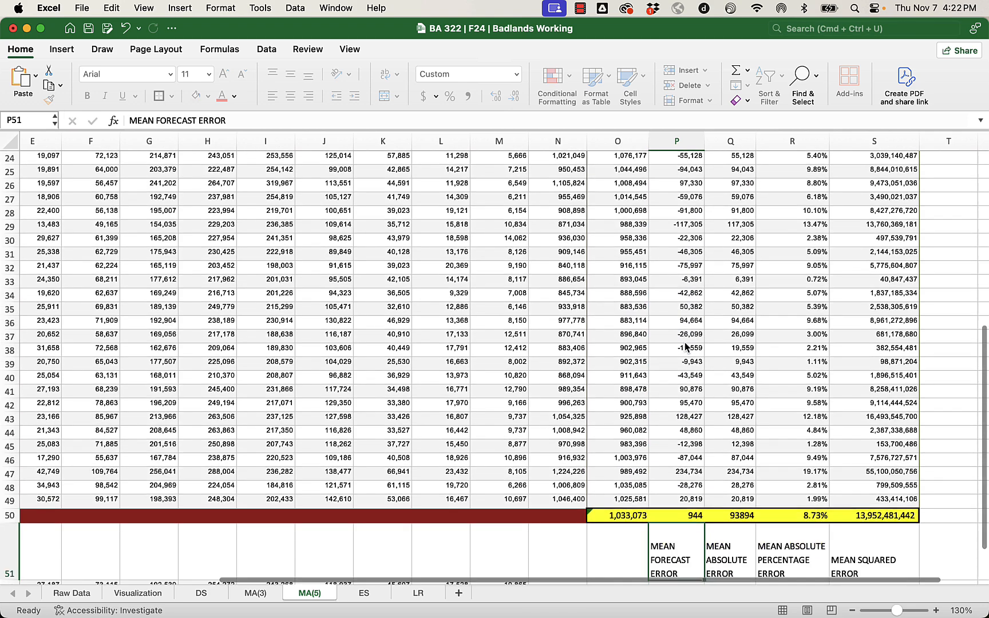
{"action": "left_click", "coordinate": [687, 515]}
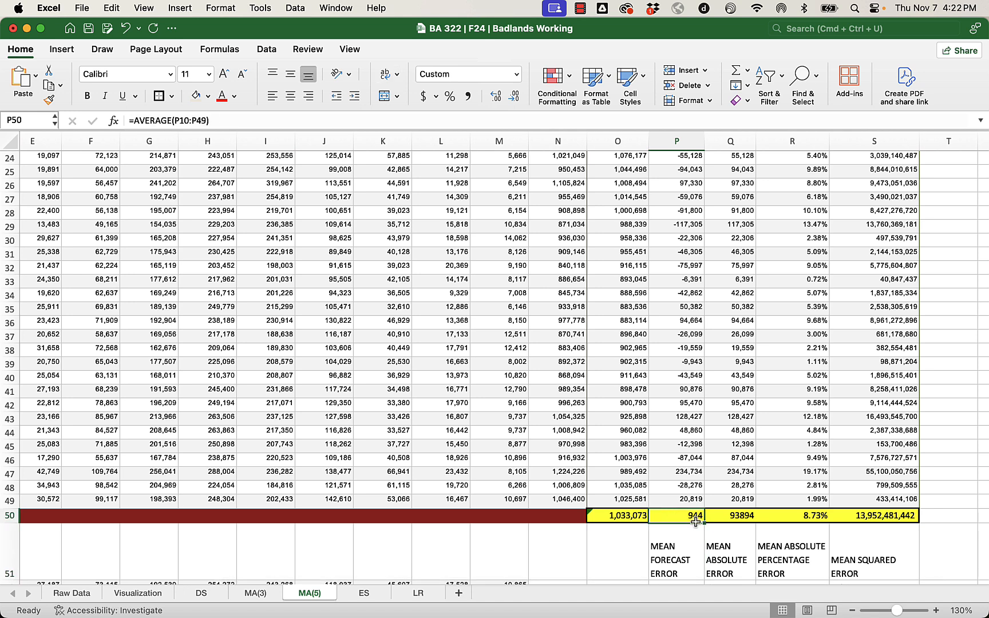
{"action": "left_click_drag", "start_coordinate": [703, 521], "coordinate": [888, 550]}
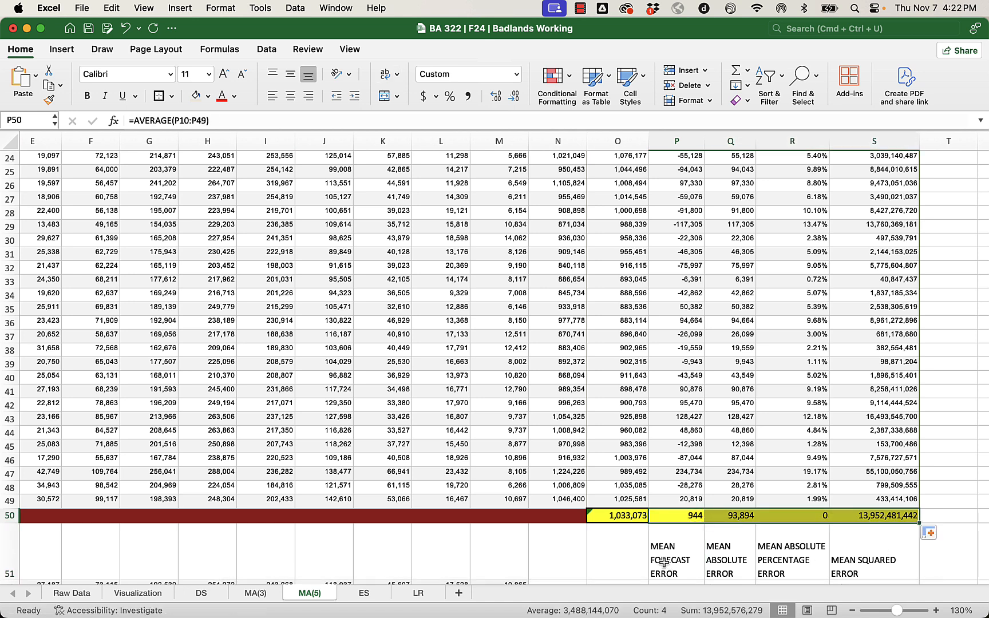
- Check which annual totals the forecast formula in the yellow cell O50 averages
{"action": "left_click", "coordinate": [619, 517]}
{"action": "double_click", "coordinate": [619, 516]}
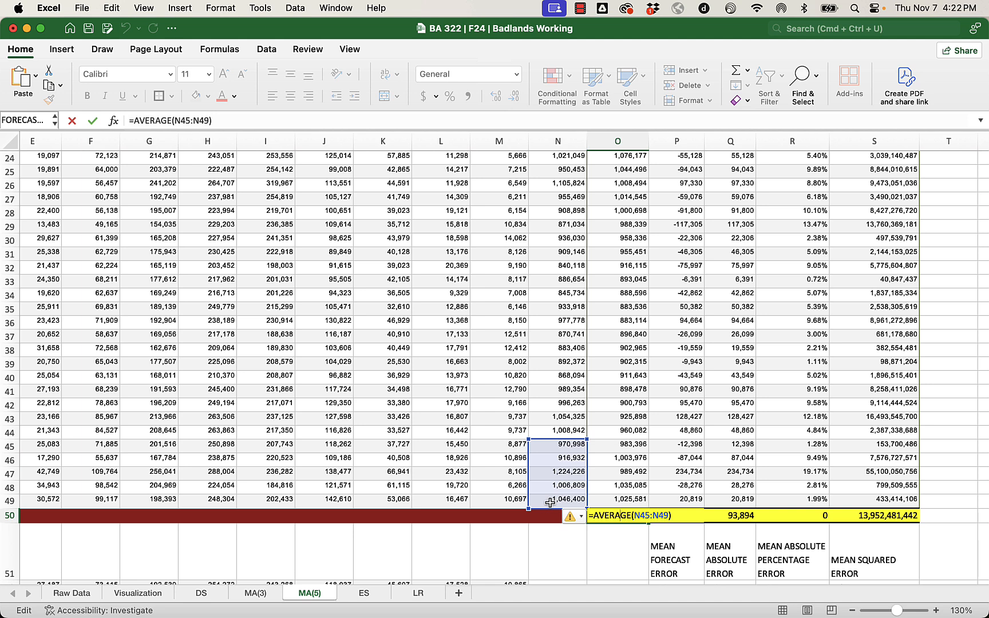
{"action": "key", "text": "Return"}
{"action": "double_click", "coordinate": [606, 517]}
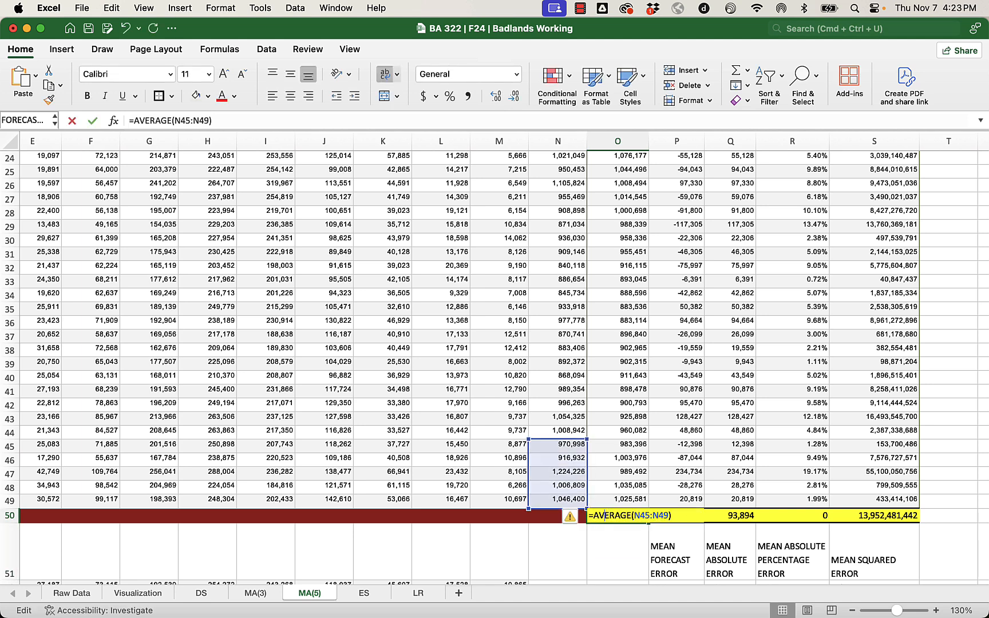
{"action": "key", "text": "Return"}
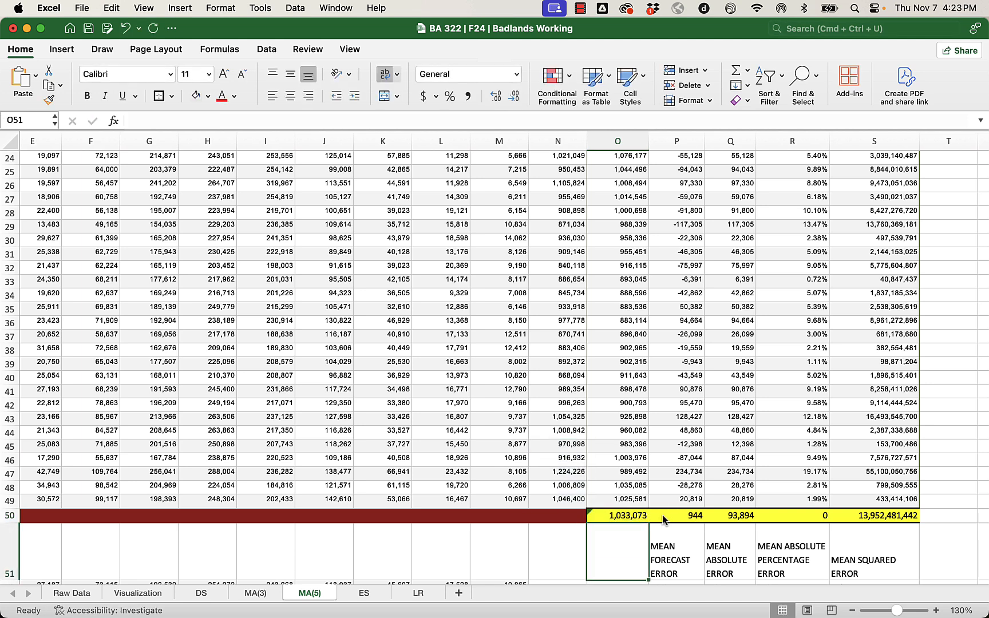
- Format the mean absolute percentage error in R50 as a percentage
{"action": "left_click_drag", "start_coordinate": [664, 519], "coordinate": [876, 517]}
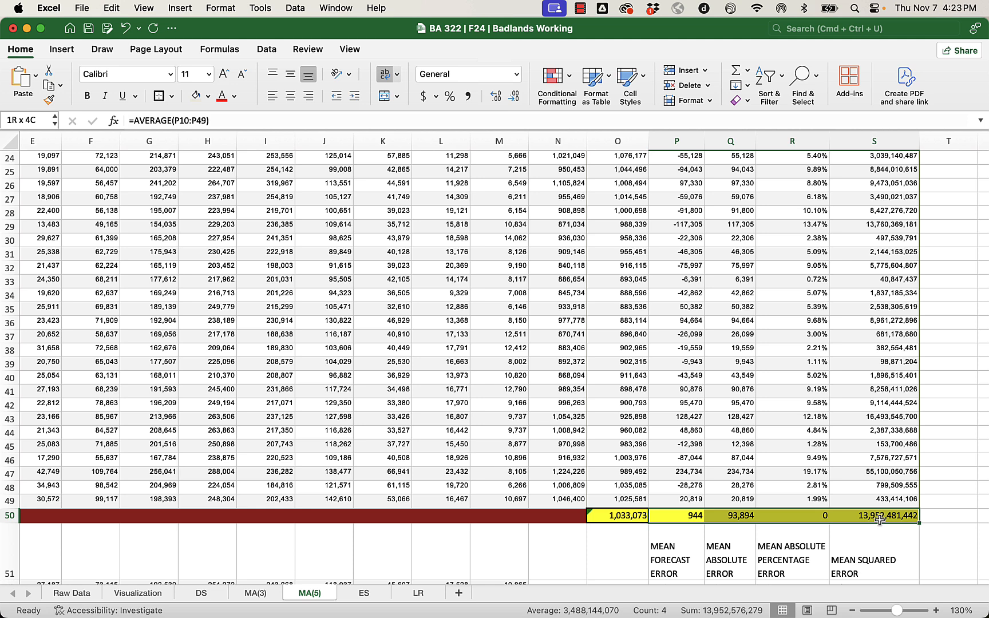
{"action": "left_click", "coordinate": [804, 516]}
{"action": "left_click", "coordinate": [451, 97]}
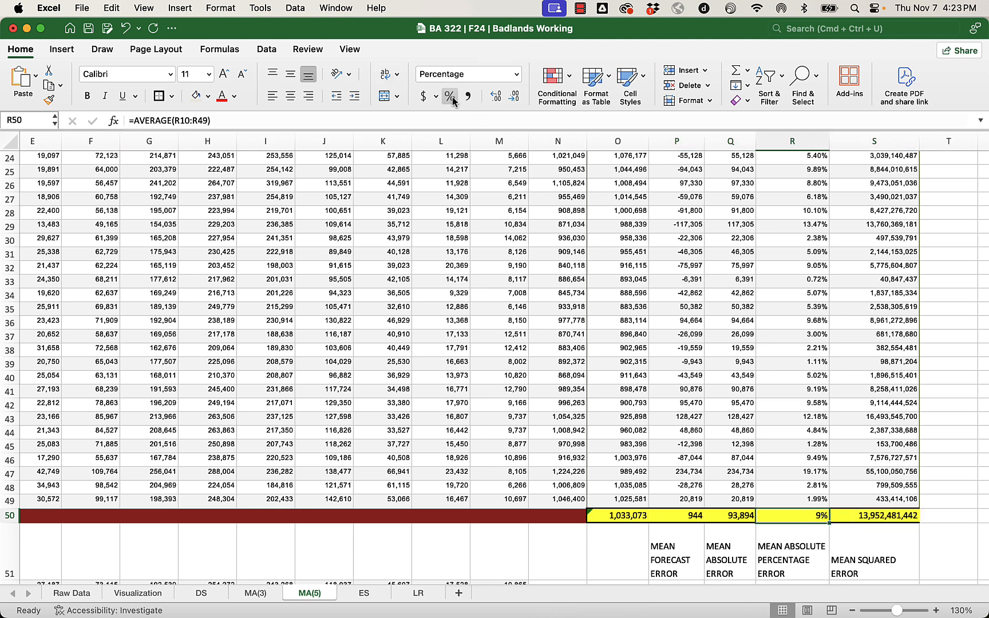
- Show the mean absolute percentage error in R50 with two decimal places
{"action": "left_click", "coordinate": [495, 98]}
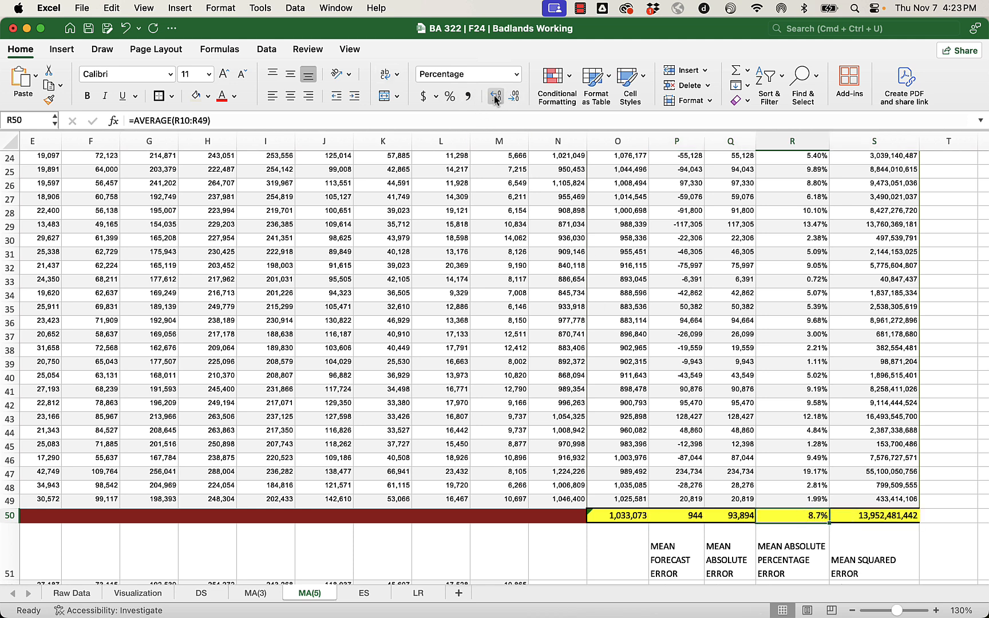
{"action": "left_click", "coordinate": [491, 101]}
{"action": "left_click", "coordinate": [583, 306]}
- Review the whole MA(5) sheet, from the table headers and shaded empty rows to the yellow summary row and its labels
{"action": "scroll", "coordinate": [582, 307], "scroll_direction": "up", "scroll_amount": 10}
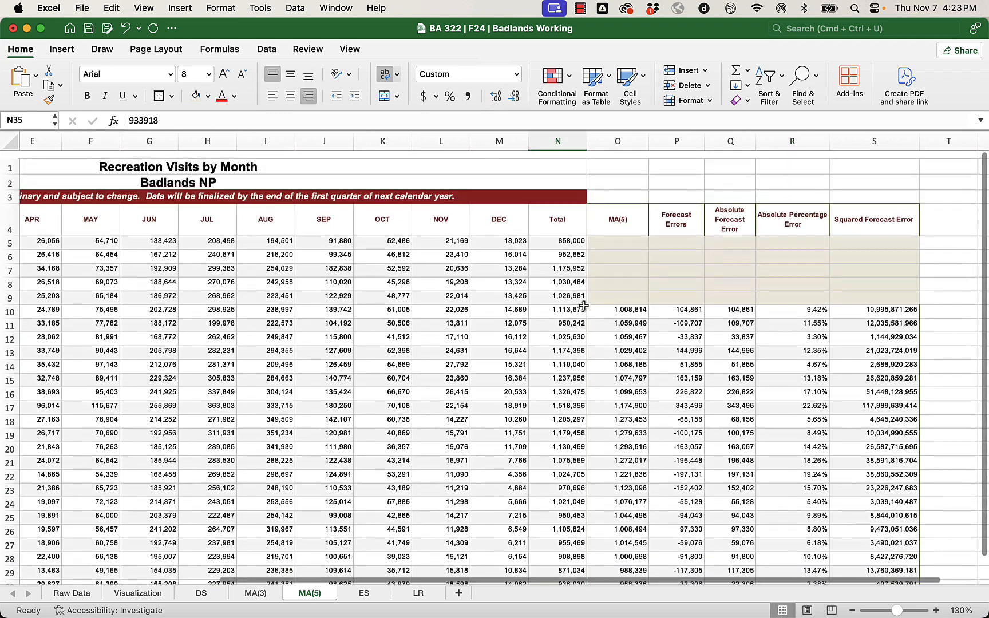
{"action": "scroll", "coordinate": [583, 306], "scroll_direction": "left", "scroll_amount": 1}
{"action": "scroll", "coordinate": [583, 306], "scroll_direction": "left", "scroll_amount": 1}
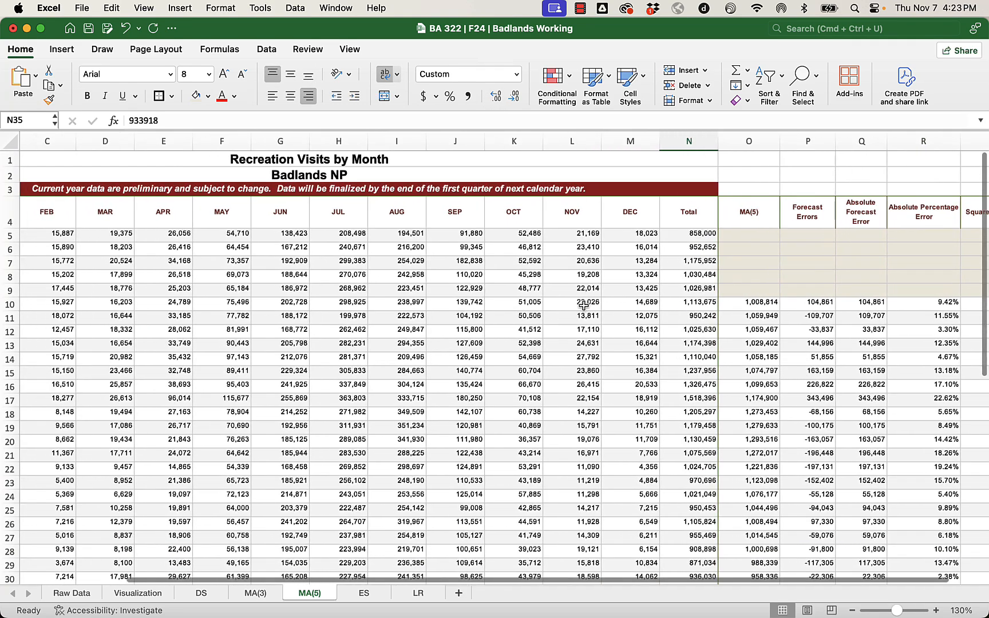
{"action": "left_click", "coordinate": [851, 610]}
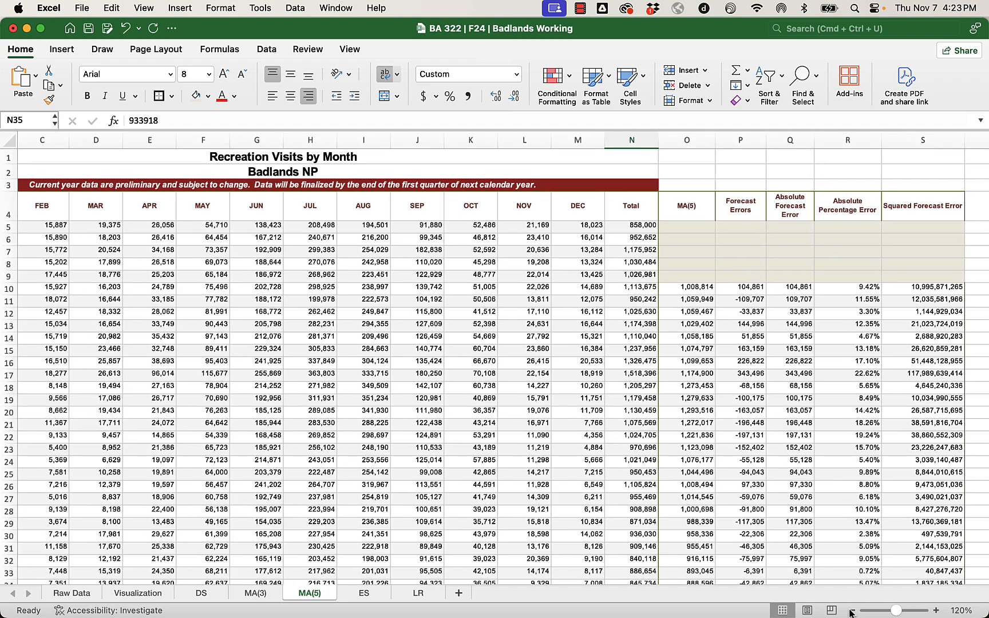
{"action": "left_click", "coordinate": [851, 610]}
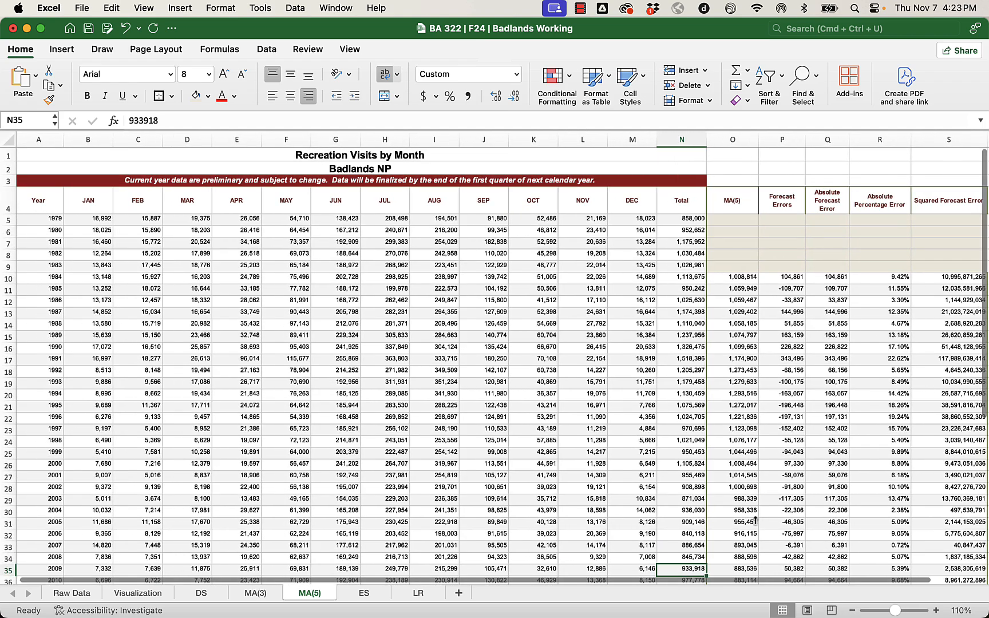
{"action": "left_click", "coordinate": [851, 610]}
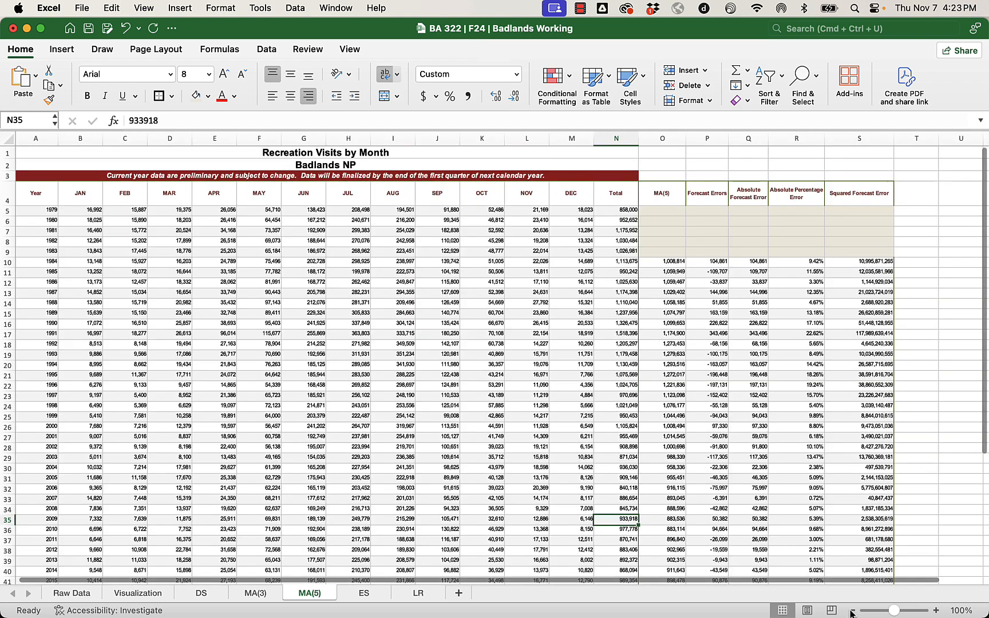
{"action": "left_click", "coordinate": [572, 372]}
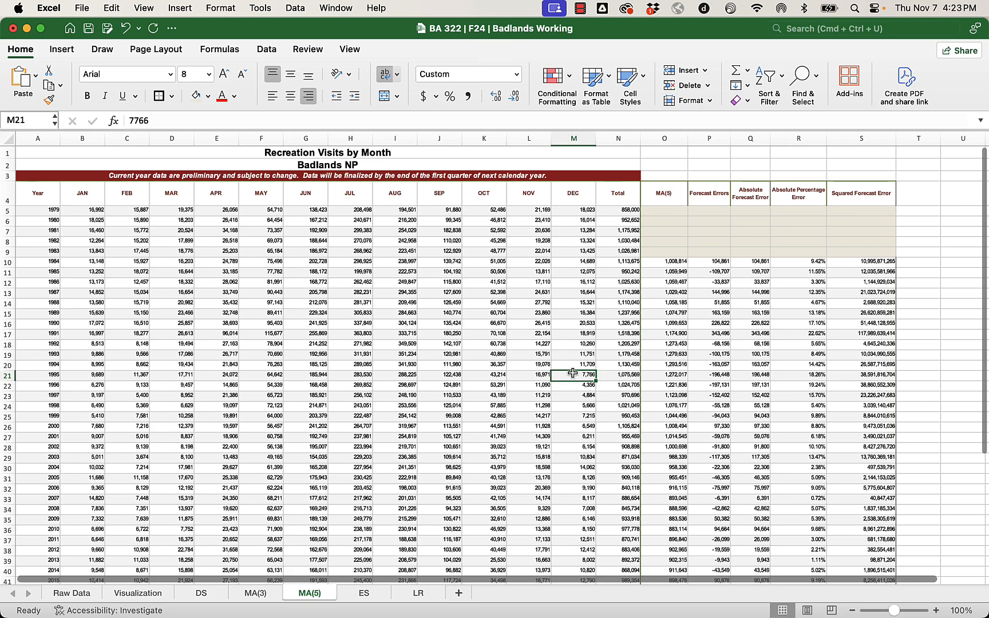
{"action": "scroll", "coordinate": [572, 373], "scroll_direction": "down", "scroll_amount": 3}
{"action": "scroll", "coordinate": [572, 372], "scroll_direction": "down", "scroll_amount": 6}
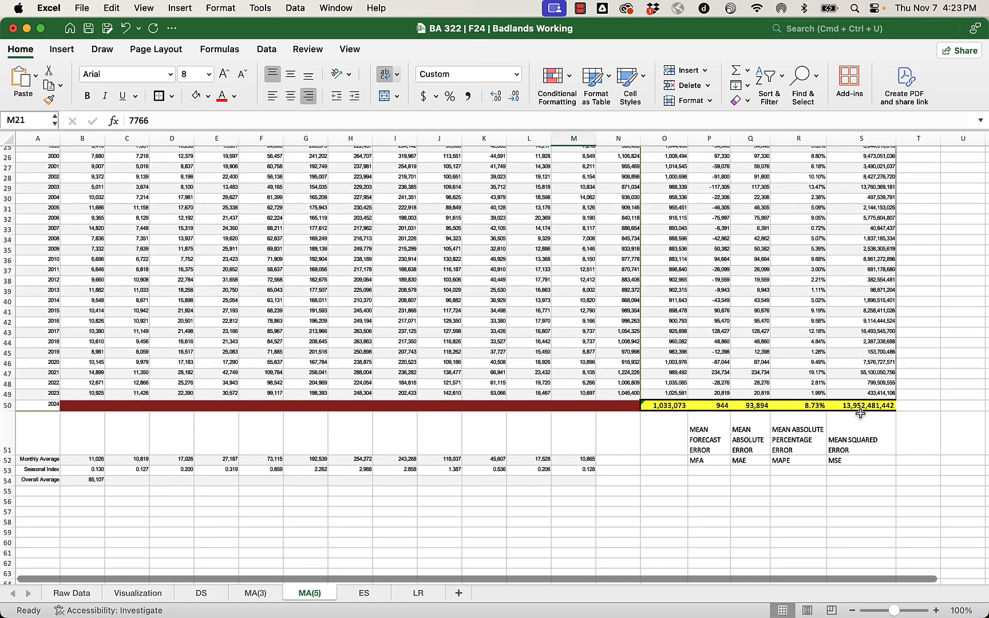
{"action": "left_click", "coordinate": [936, 610]}
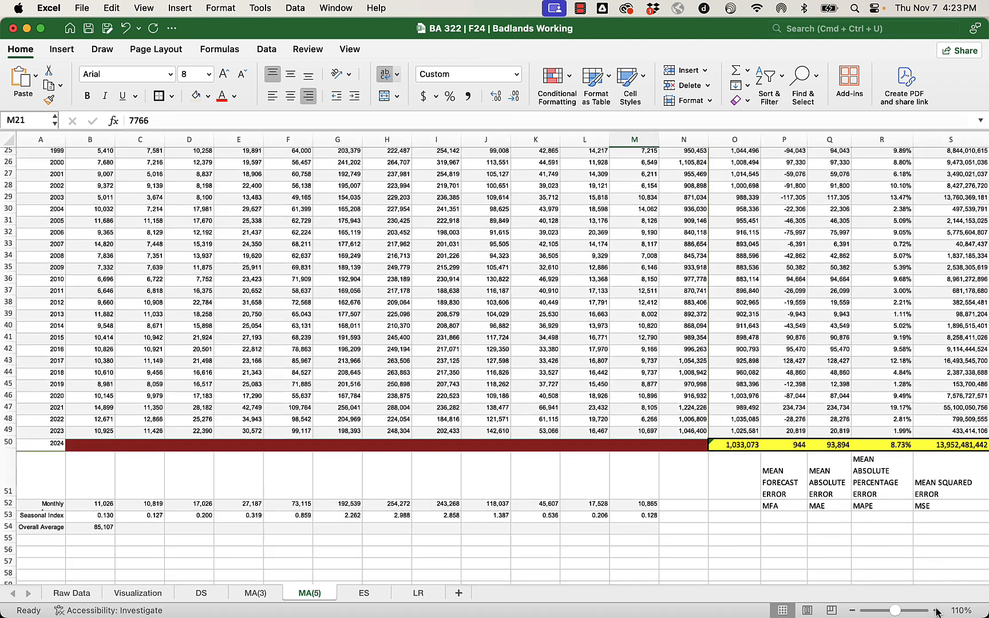
{"action": "left_click", "coordinate": [936, 610]}
{"action": "scroll", "coordinate": [868, 520], "scroll_direction": "right", "scroll_amount": 5}
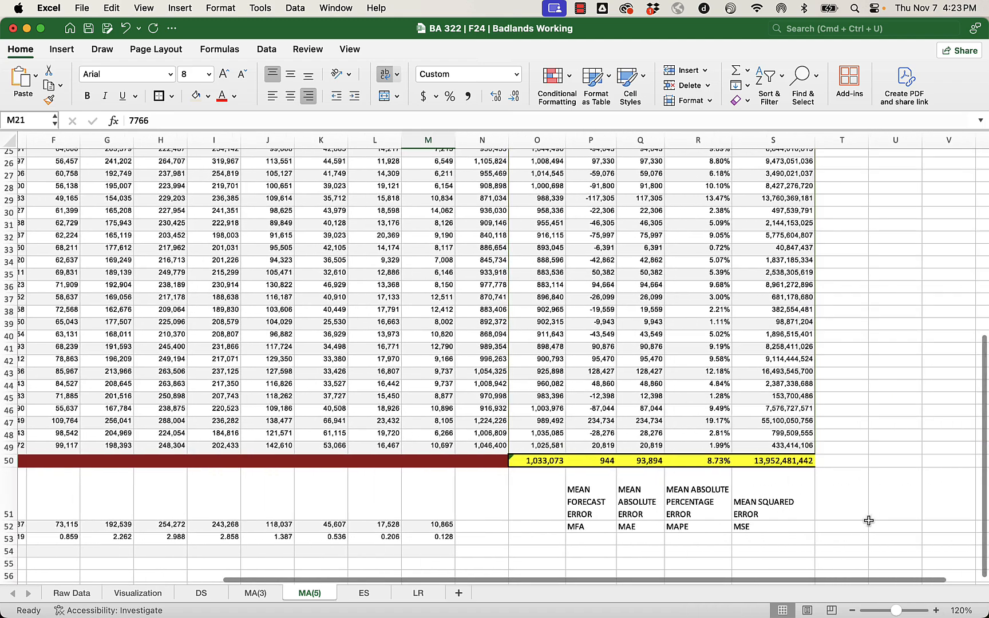
- Compare the mean forecast error in P50 on the MA(3) sheet with the one on the MA(5) sheet
{"action": "left_click", "coordinate": [255, 593]}
{"action": "scroll", "coordinate": [532, 459], "scroll_direction": "down", "scroll_amount": 10}
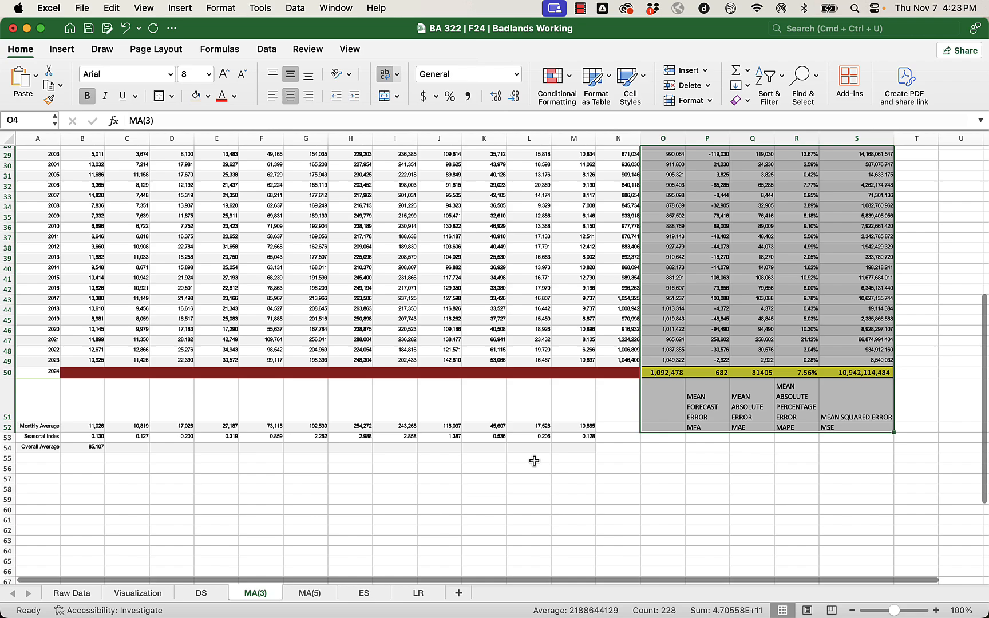
{"action": "left_click", "coordinate": [718, 519]}
{"action": "left_click", "coordinate": [936, 610]}
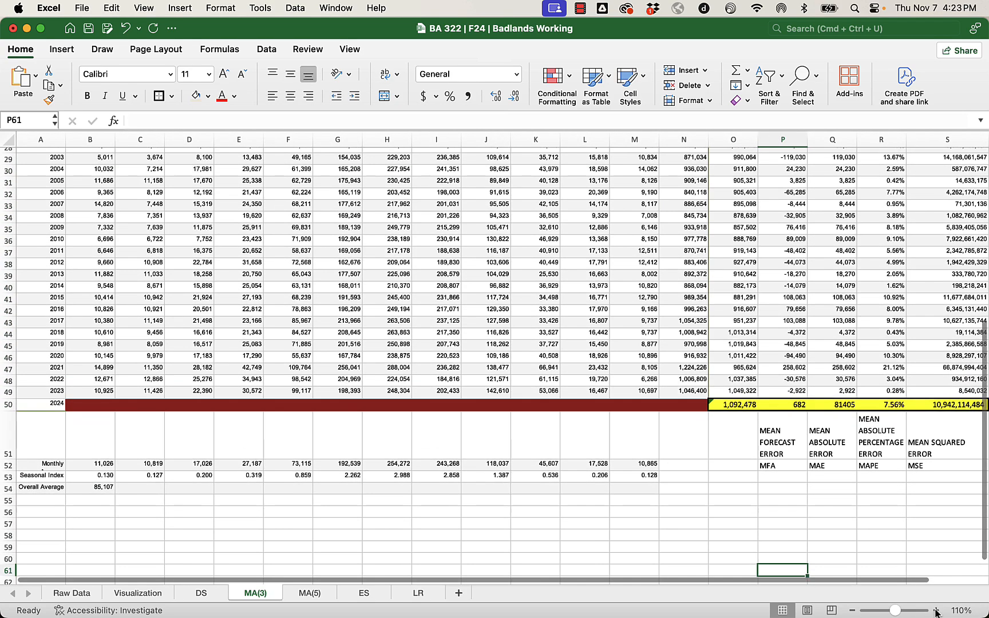
{"action": "left_click", "coordinate": [936, 611]}
{"action": "scroll", "coordinate": [858, 546], "scroll_direction": "right", "scroll_amount": 4}
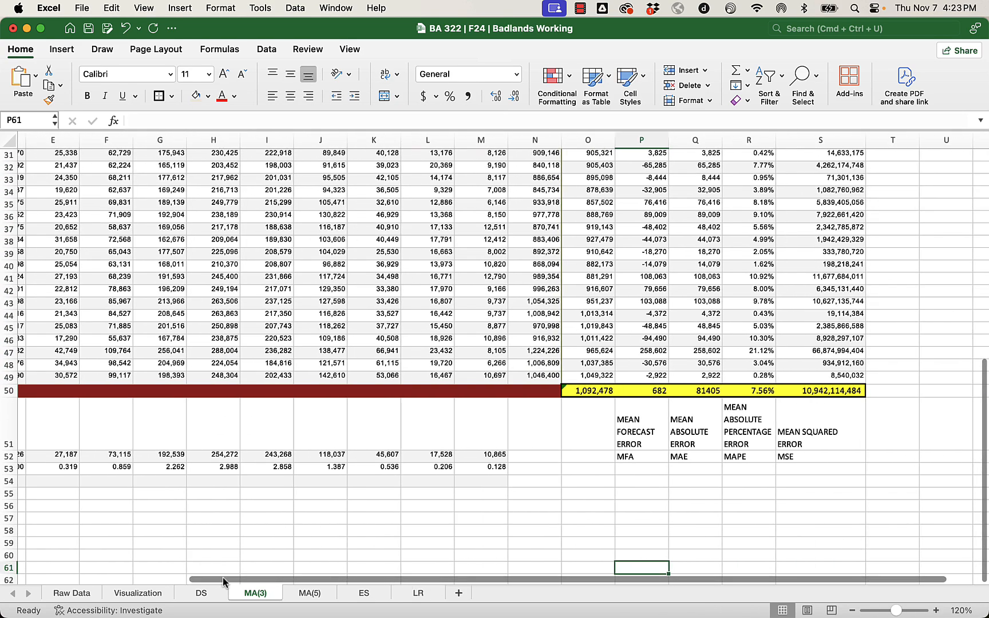
{"action": "left_click", "coordinate": [636, 392]}
{"action": "scroll", "coordinate": [635, 395], "scroll_direction": "down", "scroll_amount": 1}
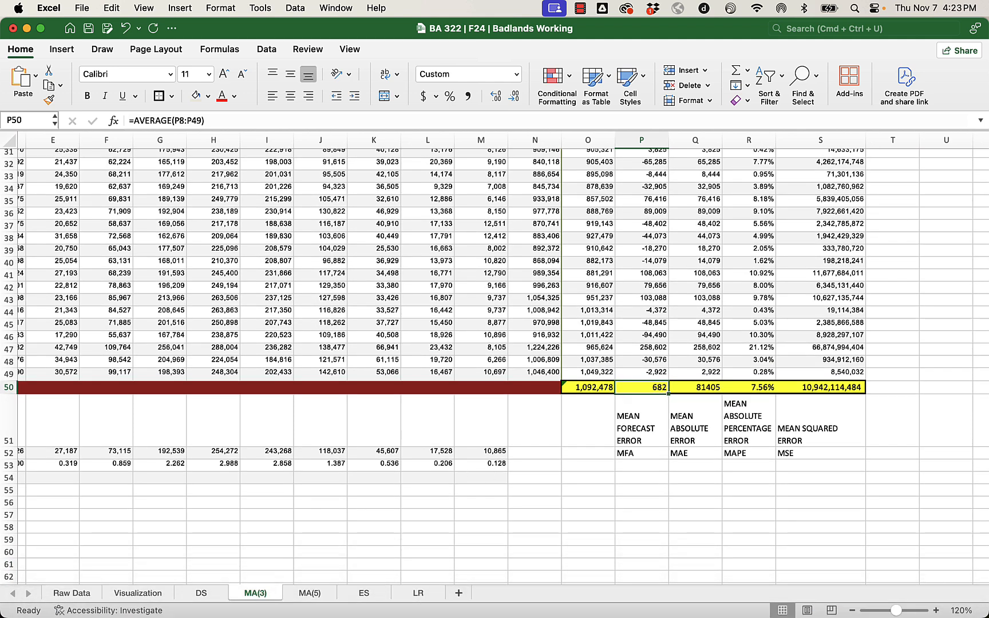
{"action": "left_click", "coordinate": [306, 594]}
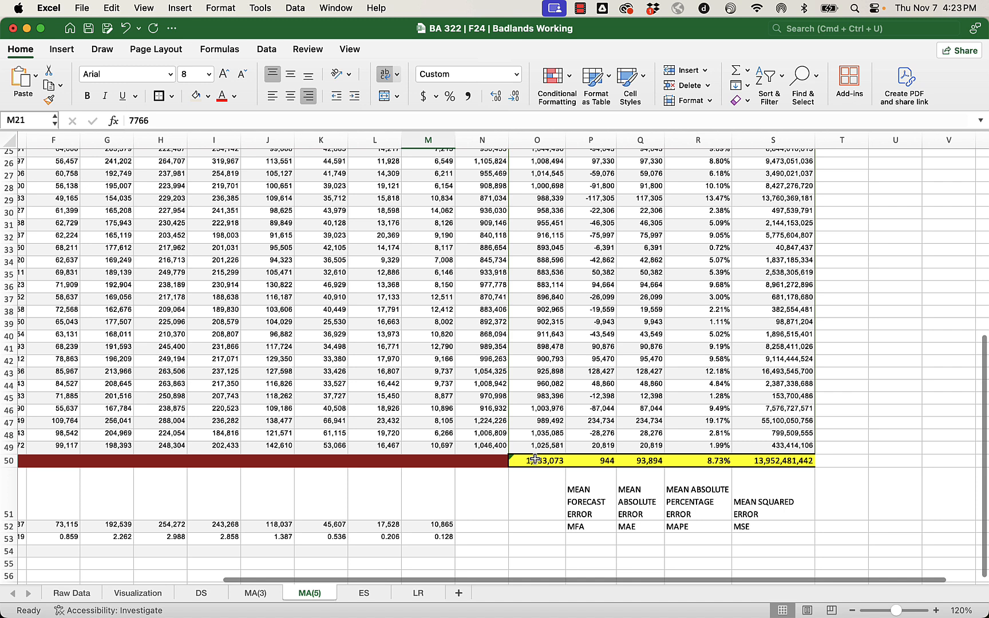
{"action": "left_click", "coordinate": [587, 459]}
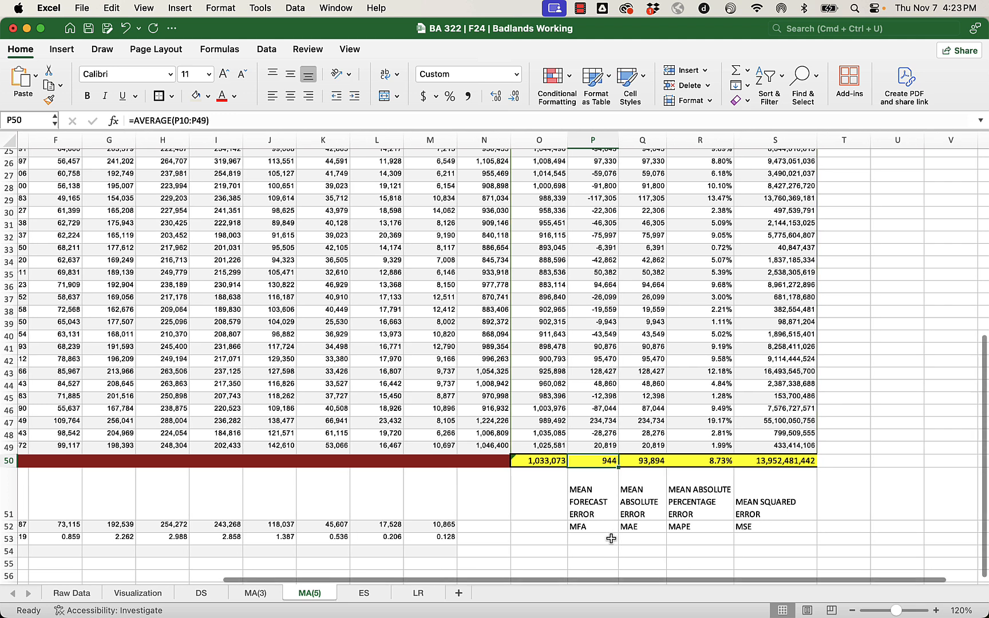
- Compare the mean absolute error in Q50 and the mean absolute percentage error in R50 between the MA(5) and MA(3) sheets
{"action": "left_click", "coordinate": [634, 458]}
{"action": "scroll", "coordinate": [638, 517], "scroll_direction": "down", "scroll_amount": 1}
{"action": "scroll", "coordinate": [637, 516], "scroll_direction": "down", "scroll_amount": 1}
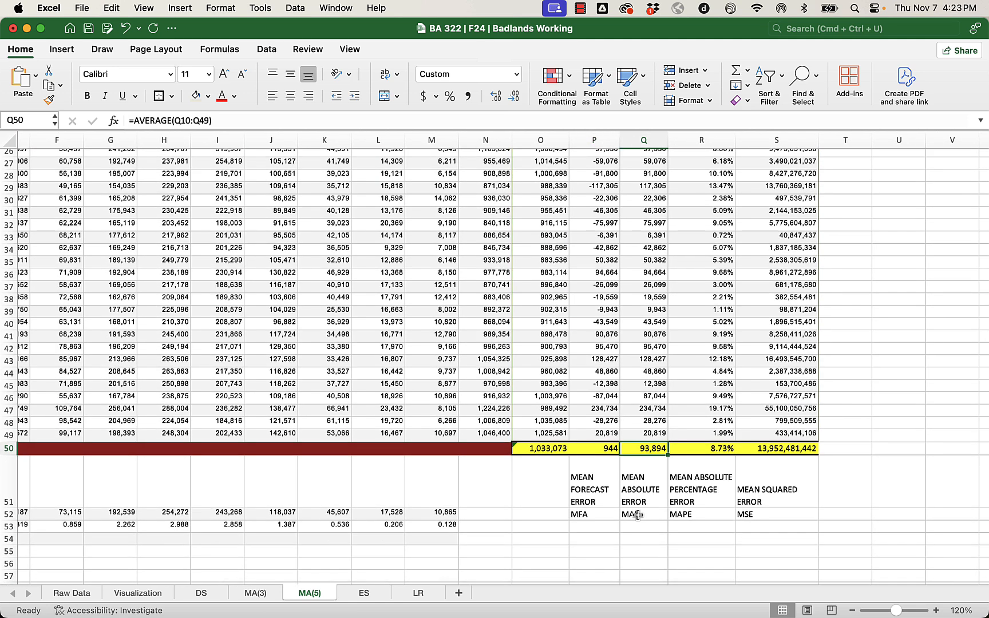
{"action": "left_click", "coordinate": [722, 449]}
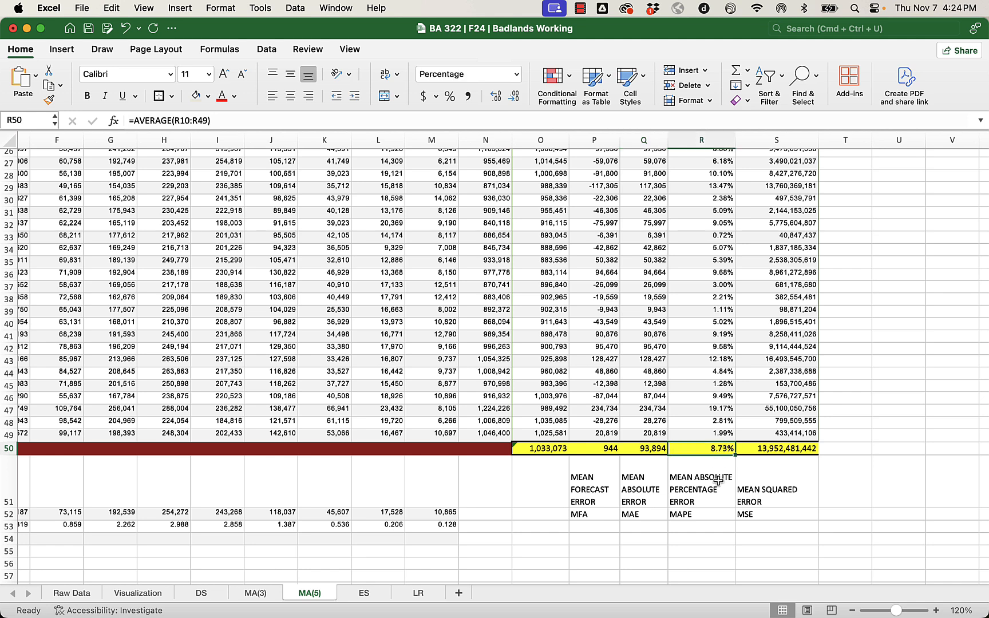
{"action": "left_click", "coordinate": [267, 595]}
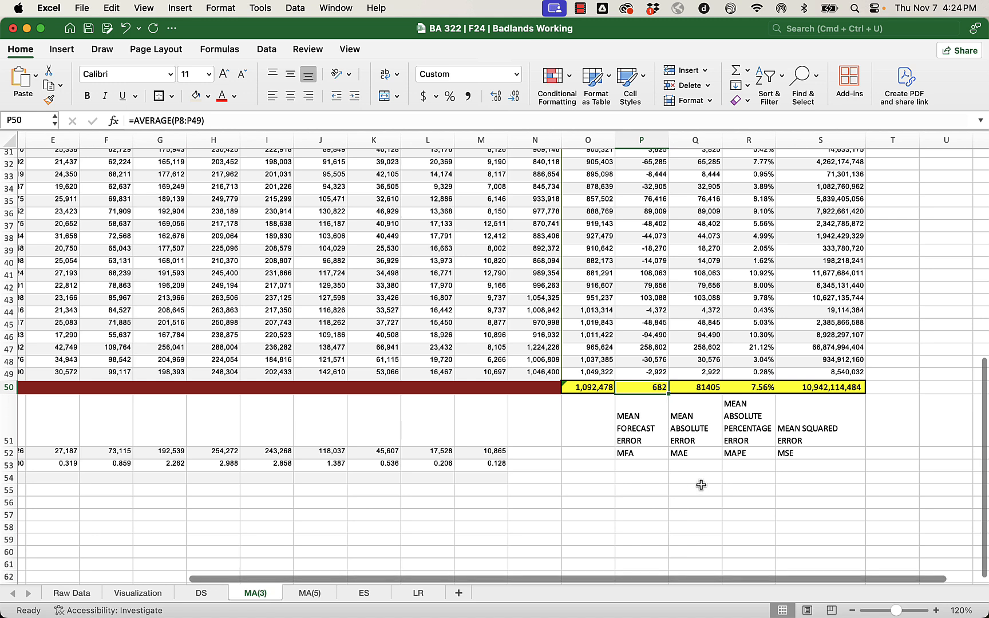
{"action": "left_click", "coordinate": [717, 468]}
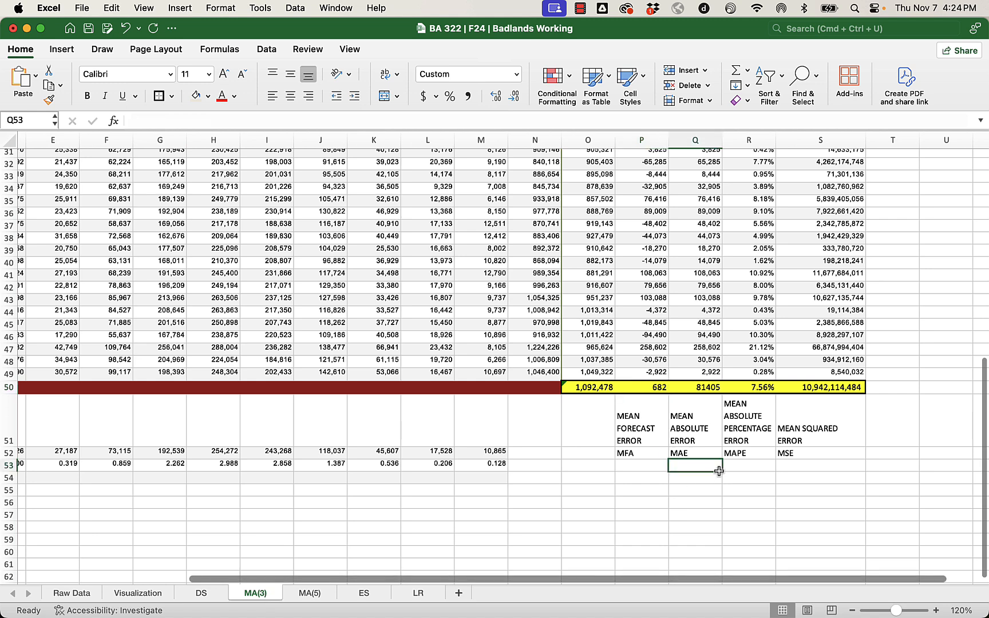
{"action": "left_click", "coordinate": [686, 389]}
{"action": "left_click", "coordinate": [762, 389]}
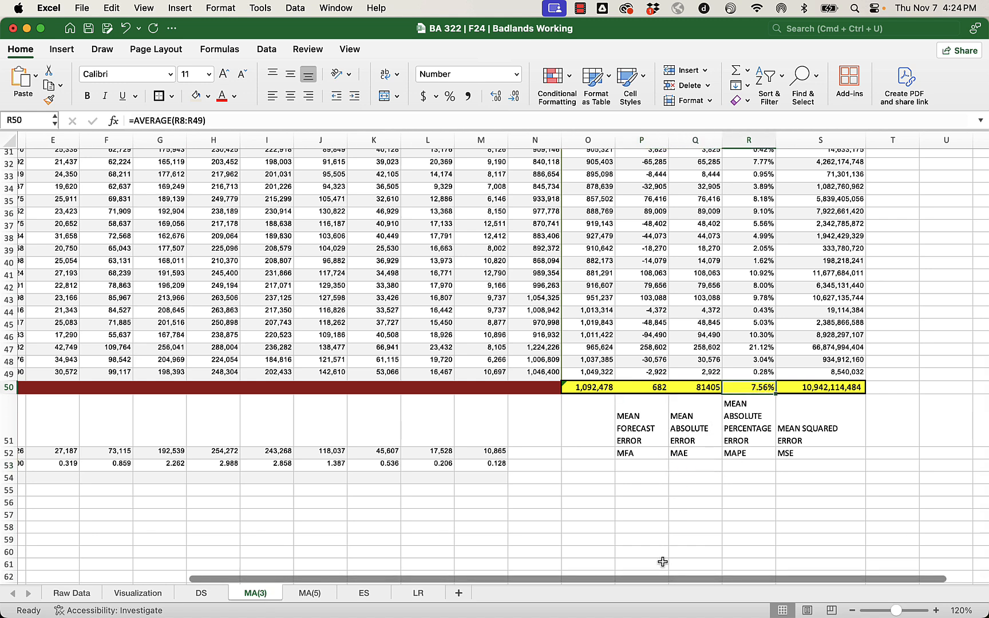
{"action": "left_click", "coordinate": [710, 389]}
{"action": "left_click", "coordinate": [759, 388]}
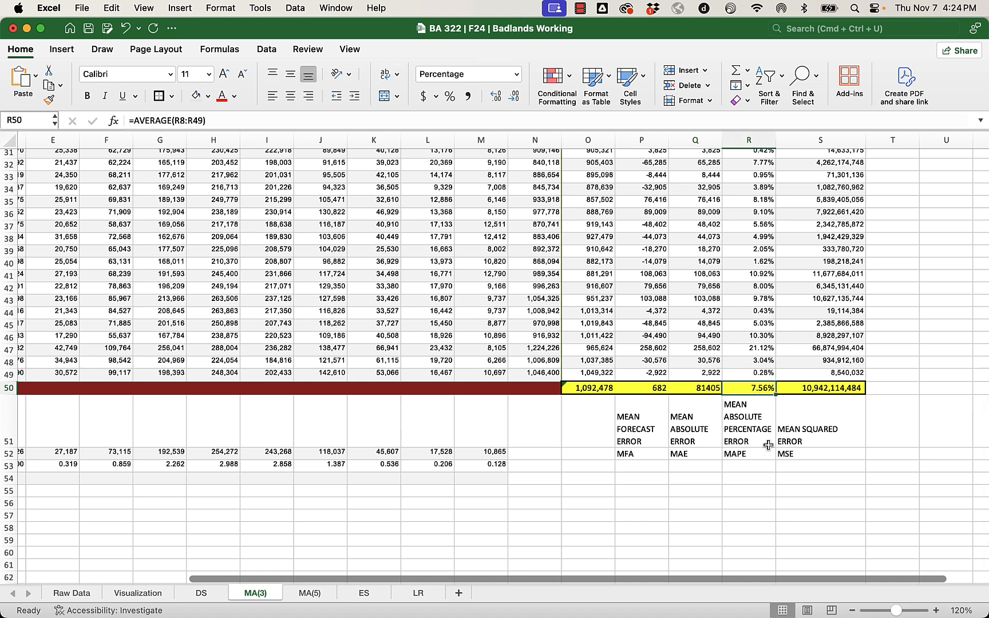
- Compare the mean squared error in S50 on the MA(3) sheet with the one on the MA(5) sheet
{"action": "left_click", "coordinate": [830, 387]}
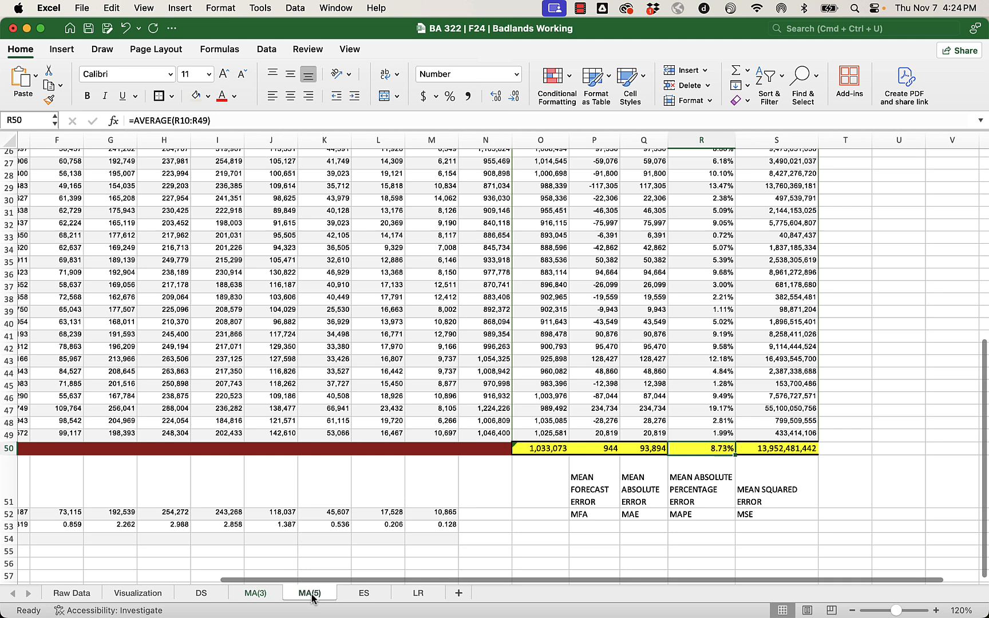
{"action": "left_click", "coordinate": [311, 596]}
{"action": "left_click", "coordinate": [815, 449]}
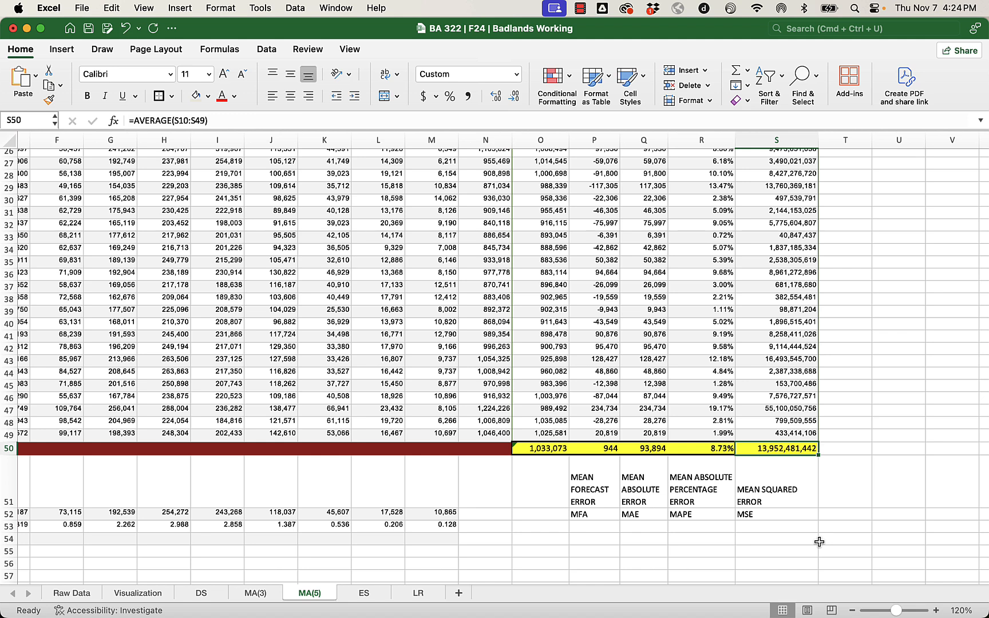
- Look over the ES and LR sheets and return to the top of the MA(5) table
{"action": "left_click", "coordinate": [363, 590]}
{"action": "left_click", "coordinate": [418, 594]}
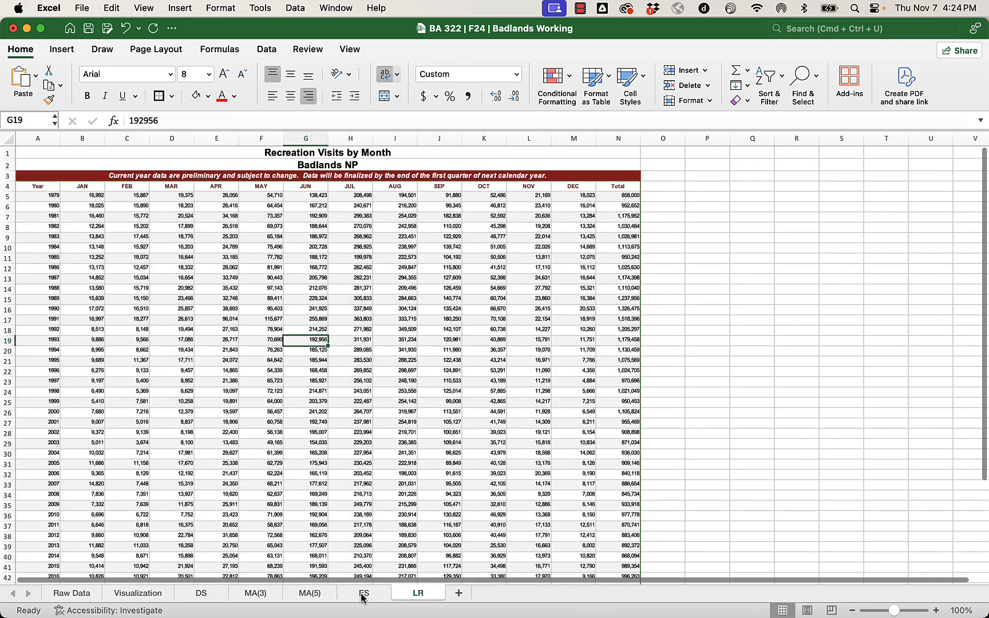
{"action": "left_click", "coordinate": [364, 594]}
{"action": "left_click", "coordinate": [388, 434]}
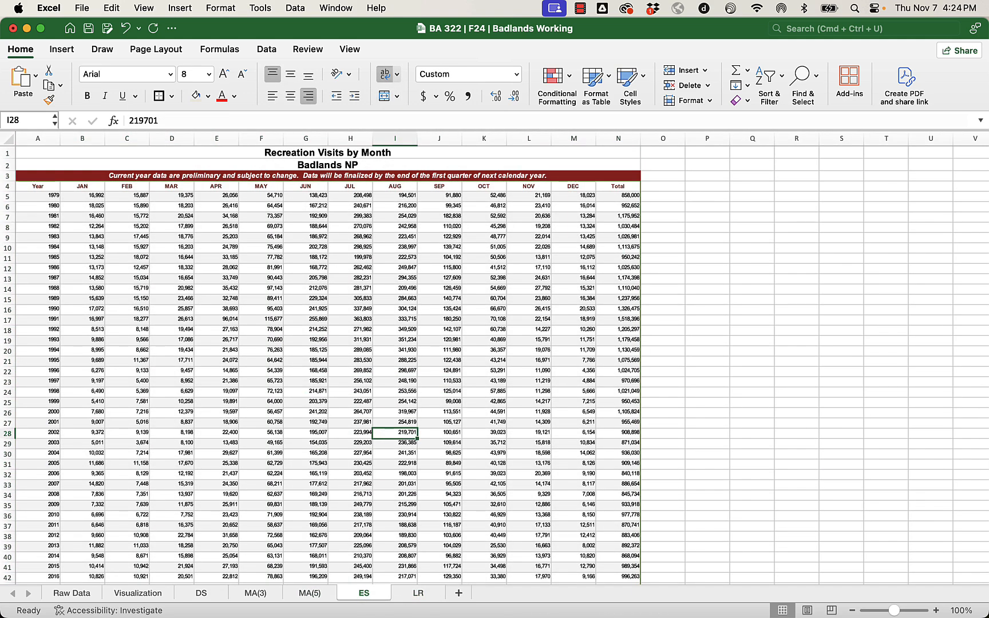
{"action": "left_click", "coordinate": [312, 593]}
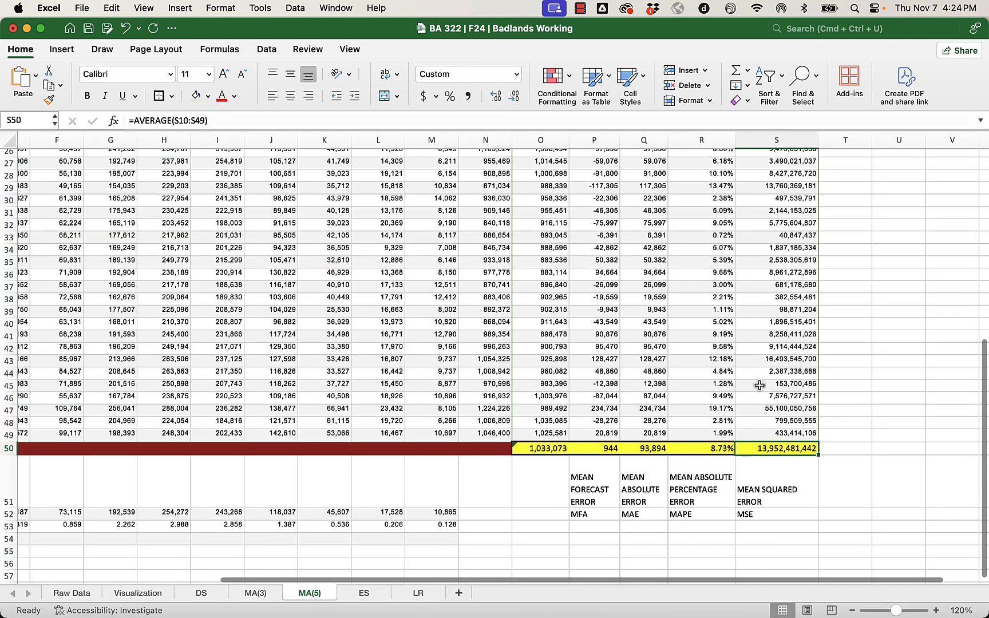
{"action": "left_click", "coordinate": [851, 610]}
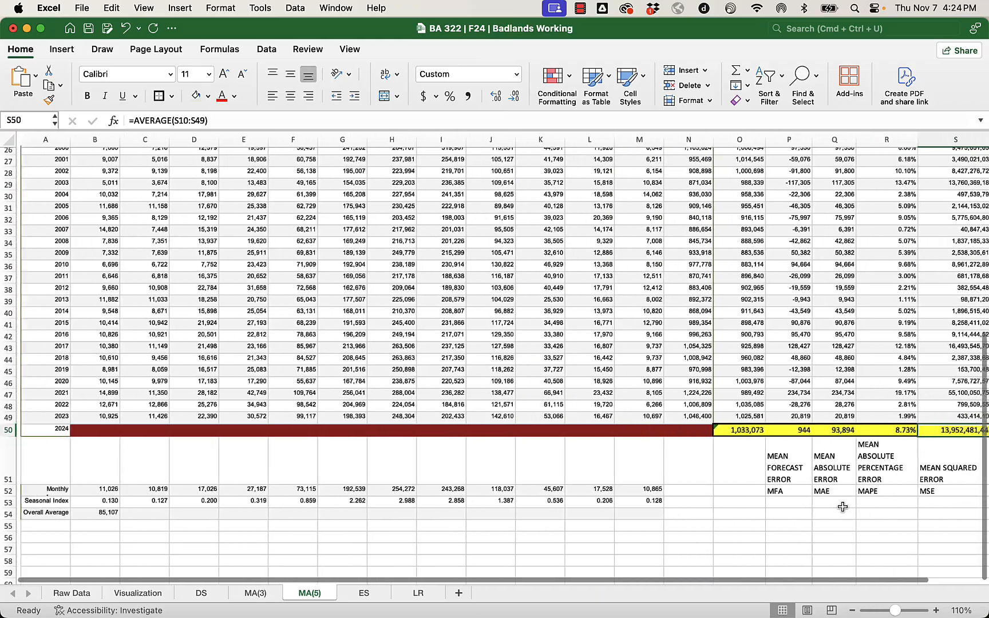
{"action": "scroll", "coordinate": [842, 507], "scroll_direction": "up", "scroll_amount": 10}
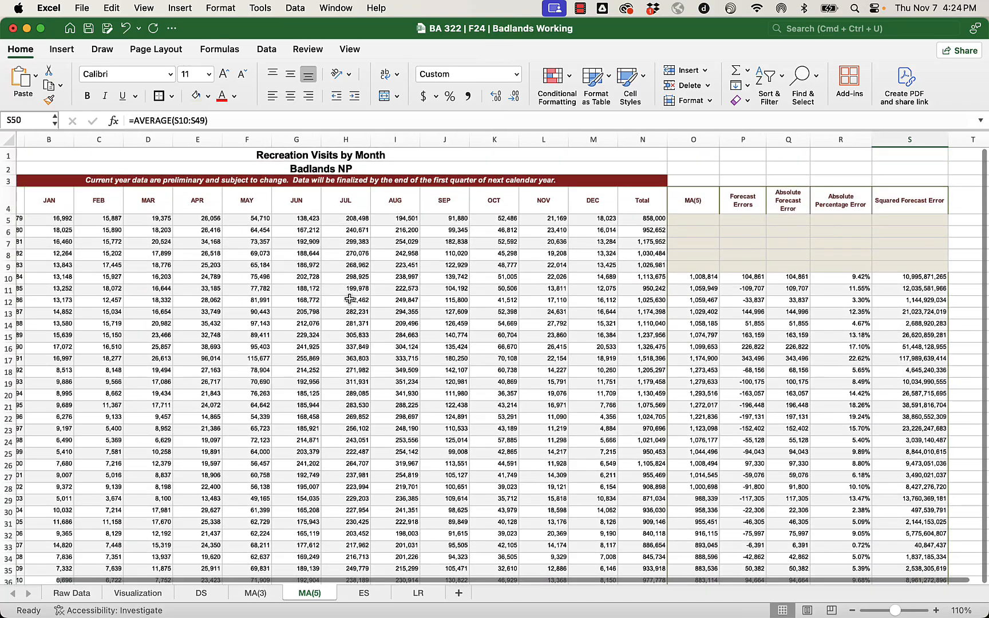